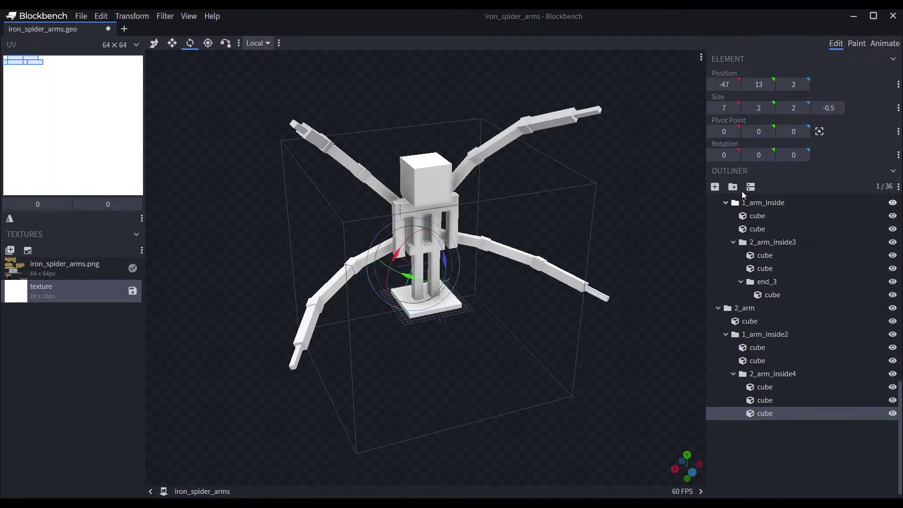
Step: Wrap the outermost cube of the 2_arm_inside4 group in a new group named end_4
double_click(767, 413)
type("end_4")
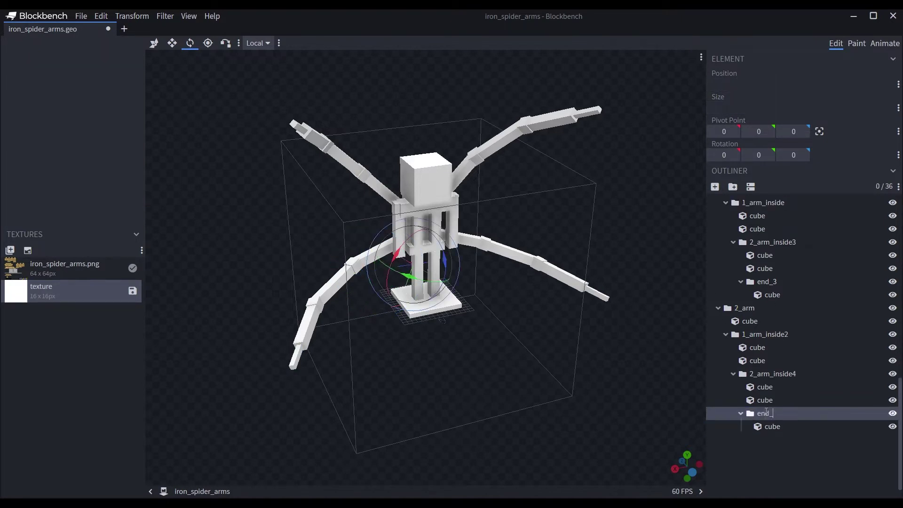
key("Return")
Step: Center end_4's pivot point on its cube and shift it along X to -41.5, at the joint
left_click_drag(654, 390, 684, 398)
left_click(819, 131)
left_click(207, 43)
left_click_drag(491, 239, 524, 256)
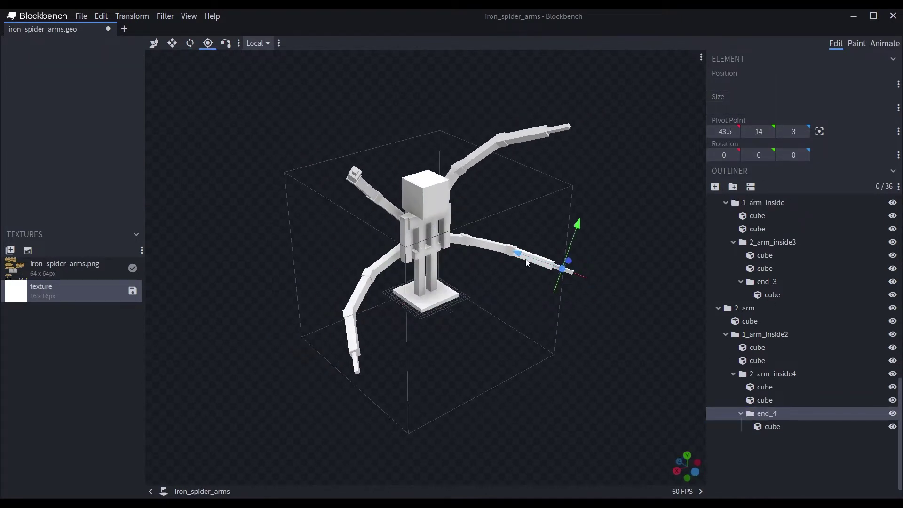
Step: Center end_3's pivot point on its cube and shift it along X to 41.5, at the joint
left_click(766, 281)
left_click(818, 131)
left_click_drag(465, 336, 566, 339)
left_click_drag(601, 301, 575, 320)
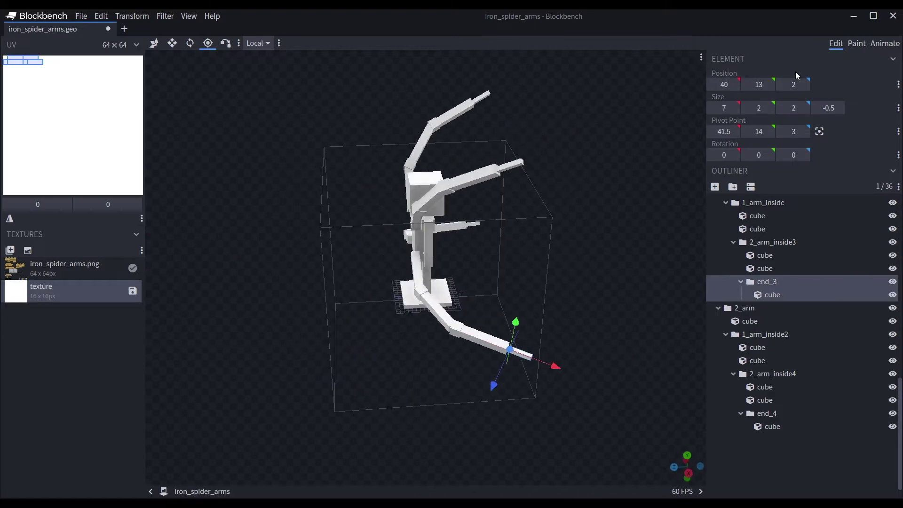
Step: Center end_2's pivot point on its cube and set its X position to 41.5
scroll(771, 264, "up", 3)
left_click(767, 290)
left_click(818, 132)
left_click_drag(611, 131, 475, 150)
Step: Center end_1's pivot point on its cube and shift it along X to the arm joint
scroll(777, 243, "up", 2)
left_click(753, 280)
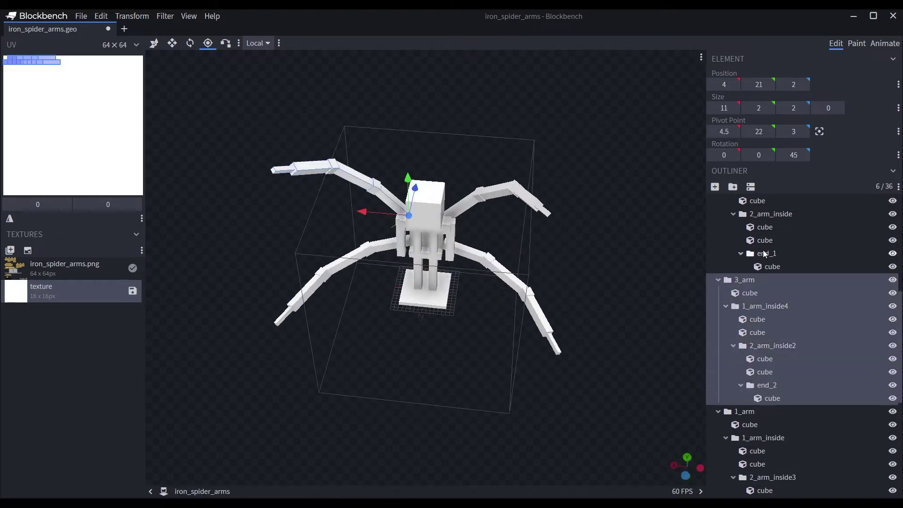
left_click(766, 253)
left_click(819, 131)
left_click_drag(658, 263, 471, 256)
left_click_drag(318, 212, 329, 217)
Step: Rotate the end_1 group about its Y axis so the tip of 4_arm bends at the joint
key("r")
left_click_drag(377, 235, 696, 214)
left_click_drag(583, 184, 559, 203)
key("ctrl+z")
Step: Bend the end_2 group about its Y axis and set end_3's Y rotation to 30
left_click(767, 385)
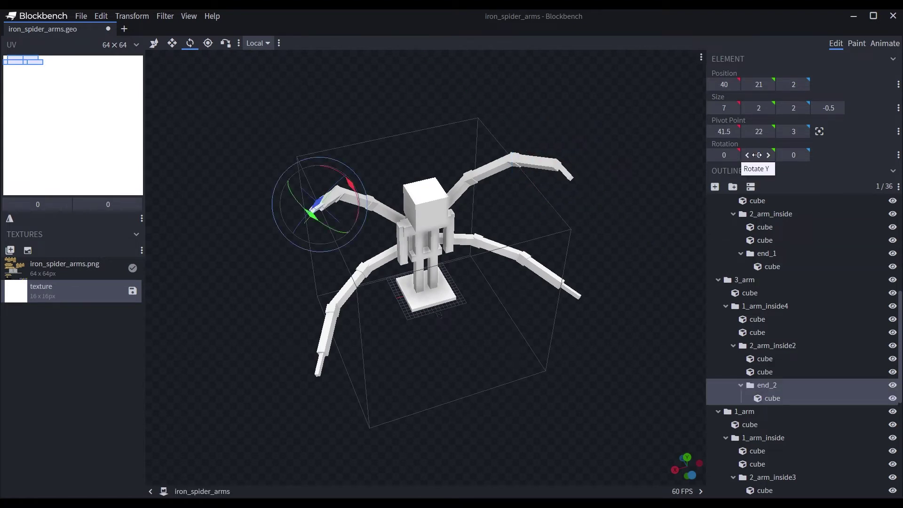
left_click(756, 155)
type("3")
scroll(776, 376, "down", 3)
left_click(772, 412)
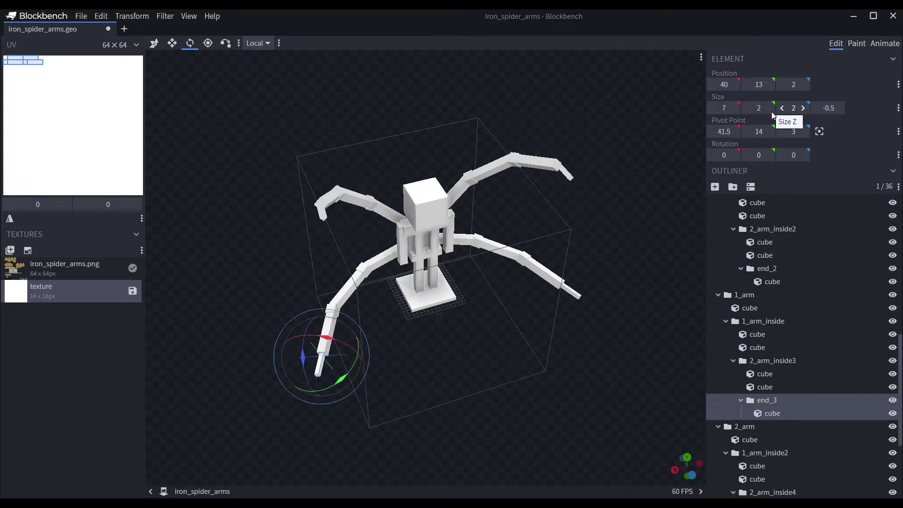
type("30")
key("Return")
Step: Set the Y rotation of the end_4 group to -30
left_click(567, 291)
left_click(758, 155)
type("-30")
key("Return")
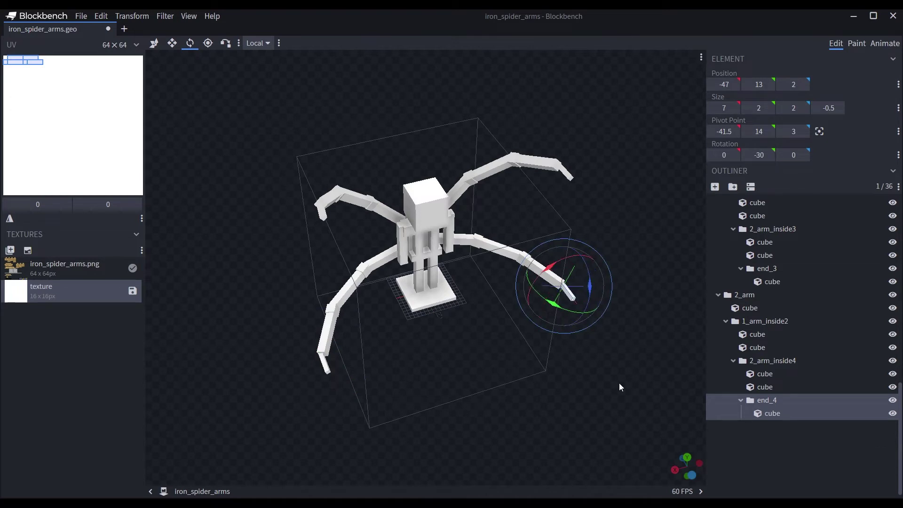
Step: Rotate the whole 1_arm group to -30 about its Y axis
left_click(619, 382)
left_click_drag(619, 382, 578, 376)
left_click(475, 262)
left_click(757, 398)
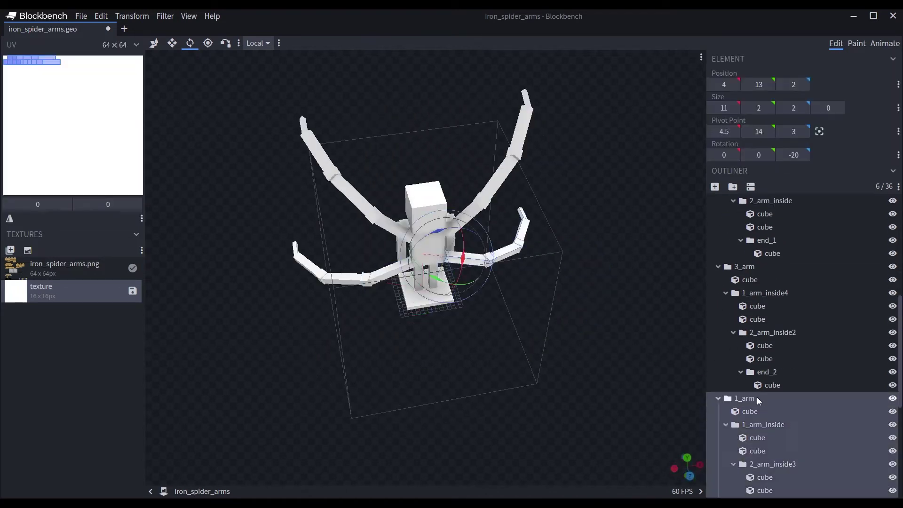
left_click_drag(607, 329, 526, 320)
left_click_drag(453, 266, 418, 268)
Step: Try to set the Z rotation of the 2_arm group to 25
left_click(744, 266)
scroll(752, 291, "down", 5)
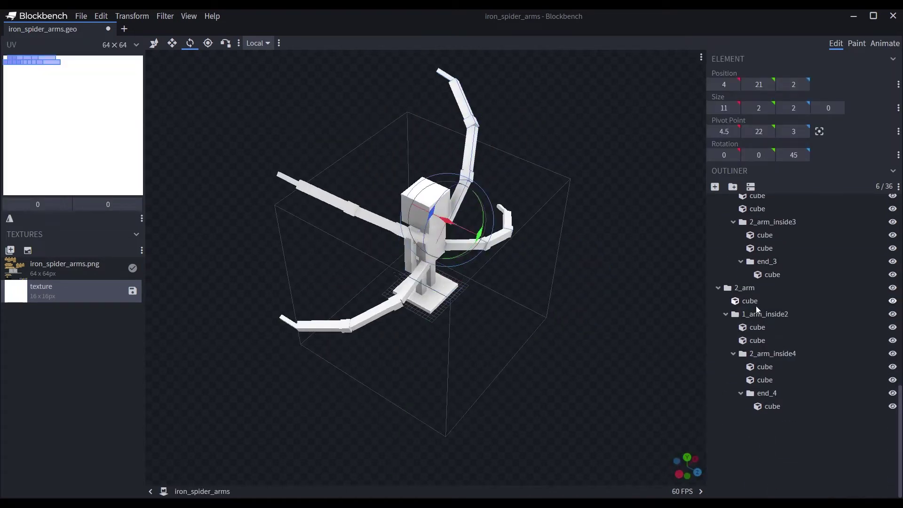
left_click(748, 287)
left_click(793, 154)
type("25")
key("Return")
key("ctrl+z")
Step: Set the Y rotation of the 2_arm group to 30, mirroring 1_arm
left_click(477, 242)
scroll(780, 301, "up", 4)
left_click(769, 331)
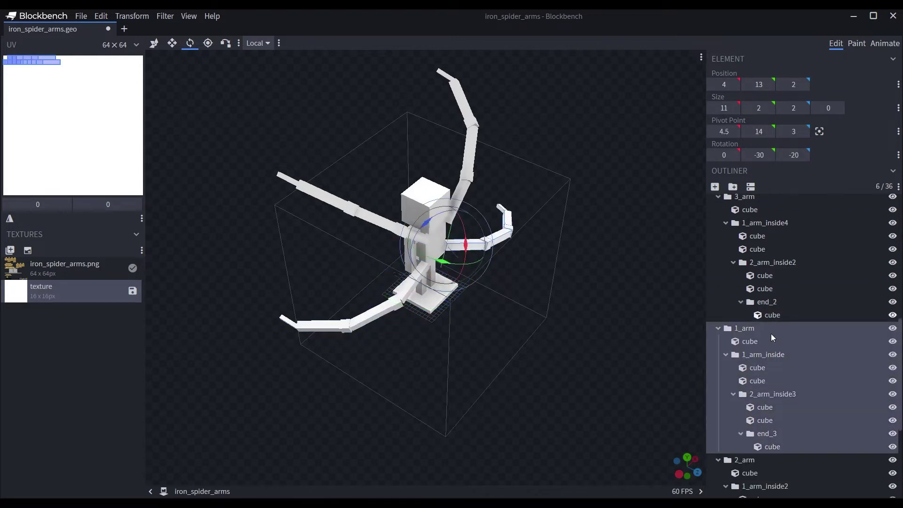
scroll(771, 330, "down", 4)
left_click(748, 287)
left_click_drag(760, 157, 775, 156)
Step: Set the Y rotation of the 3_arm group to -40
left_click_drag(550, 310, 198, 268)
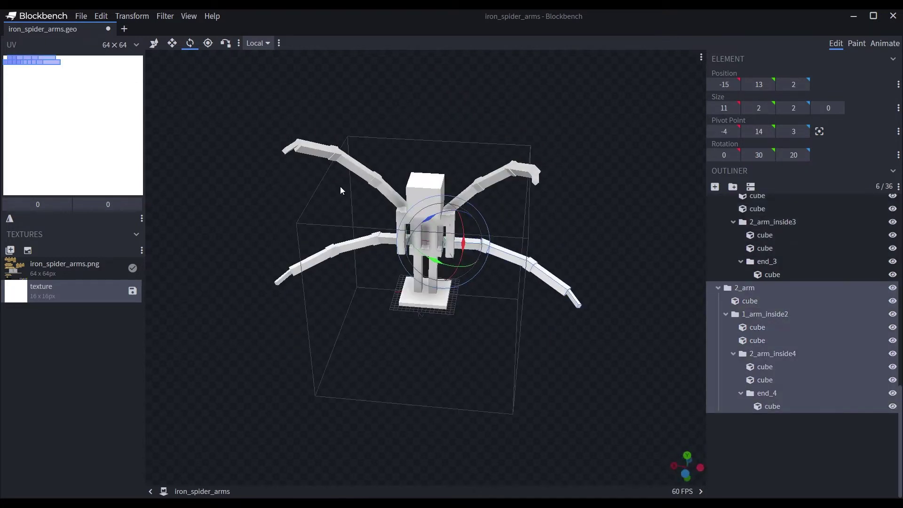
scroll(762, 270, "up", 5)
left_click(748, 259)
left_click(759, 154)
type("-40")
key("Return")
Step: Set the Y rotation of the 4_arm group to 30
left_click_drag(512, 225, 533, 216)
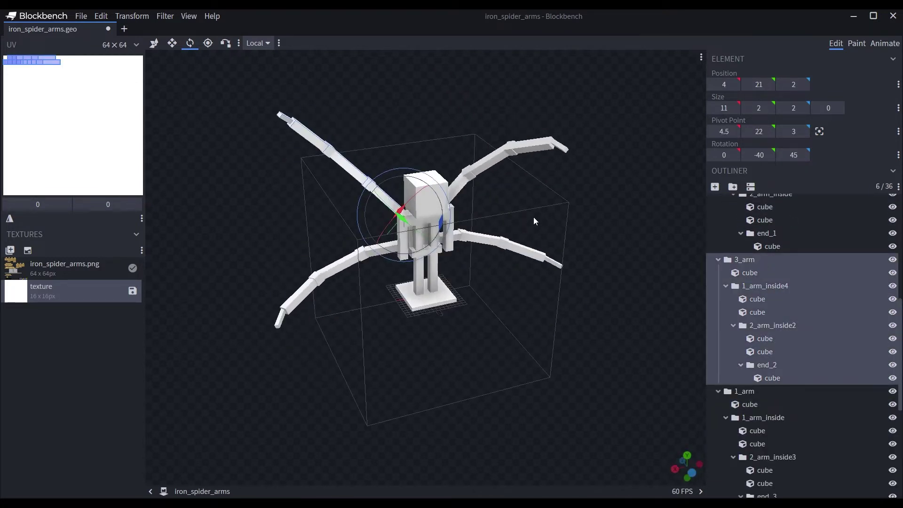
scroll(752, 291, "up", 4)
left_click(751, 316)
left_click(757, 155)
type("-30")
key("Return")
left_click(758, 155)
type("30")
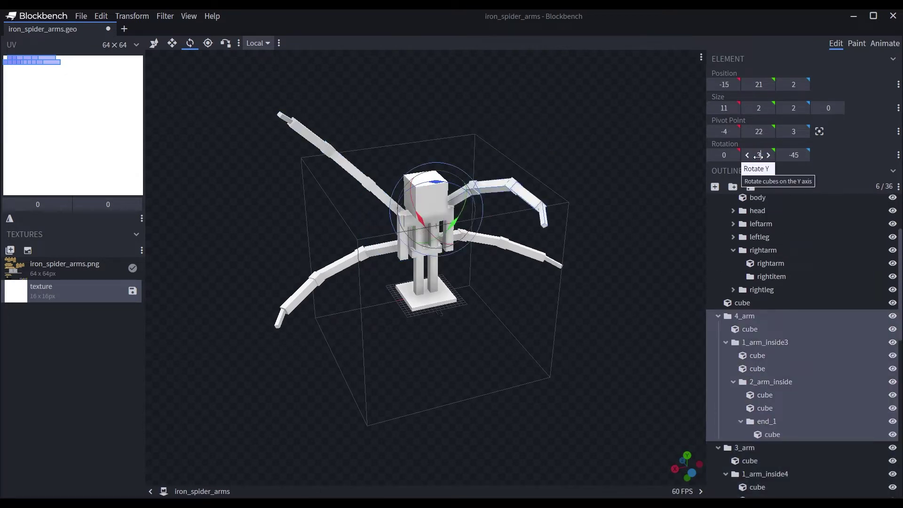
key("Return")
Step: Set the Y rotation of the 1_arm_inside2 group to -55
scroll(770, 453, "down", 7)
left_click(770, 474)
mouse_move(609, 376)
left_mouse_down()
mouse_move(445, 360)
mouse_move(597, 379)
left_mouse_up()
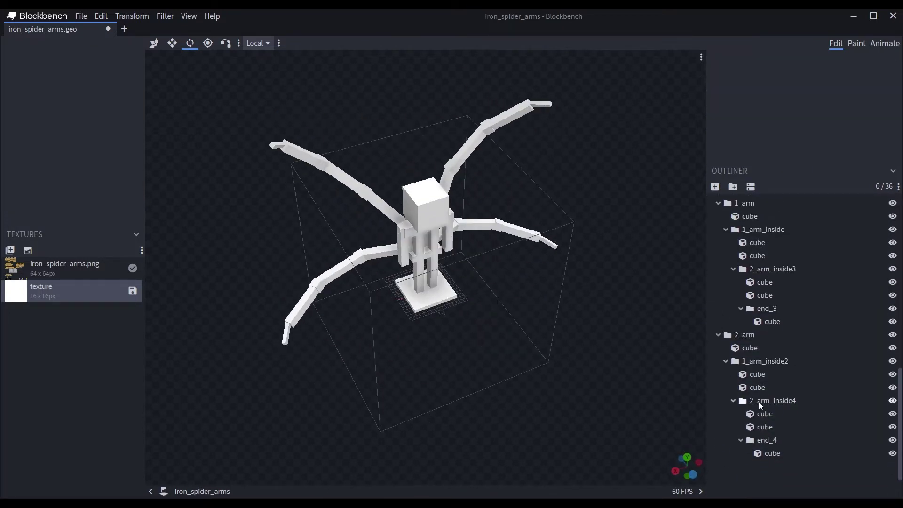
left_click(763, 361)
left_click_drag(628, 257, 541, 254)
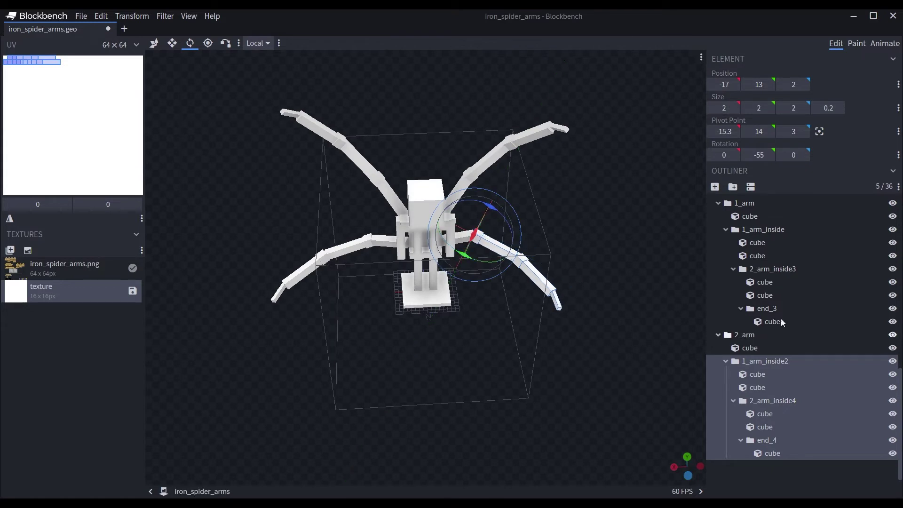
Step: Adjust the Y rotation of the 1_arm_inside groups on the other three arms to match the bend of 1_arm_inside2
left_click(763, 229)
left_click(772, 361)
left_click(762, 231)
mouse_move(758, 155)
left_mouse_down()
mouse_move(771, 154)
mouse_move(759, 155)
left_mouse_up()
scroll(762, 235, "up", 5)
left_click(760, 234)
left_click(764, 205)
scroll(788, 269, "up", 4)
scroll(788, 269, "down", 5)
left_click(781, 289)
scroll(771, 282, "down", 5)
left_click(761, 441)
left_click_drag(592, 367, 539, 176)
Step: Rotate the 2_arm_inside group of 4_arm further about its Y axis
left_click(476, 134)
left_click(771, 265)
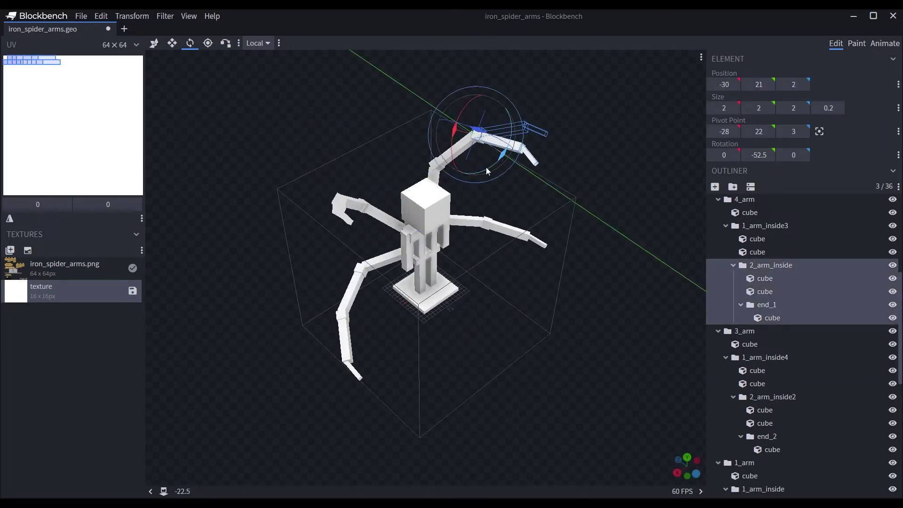
left_click_drag(565, 207, 620, 226)
Step: Rotate the 2_arm_inside2, 2_arm_inside3 and 2_arm_inside4 groups about Y to match the bend of 2_arm_inside
left_click(772, 397)
mouse_move(757, 155)
left_mouse_down()
mouse_move(780, 155)
mouse_move(757, 155)
left_mouse_up()
scroll(775, 329, "down", 2)
left_click(775, 433)
left_click(512, 254)
left_click(772, 387)
left_click_drag(552, 336, 695, 219)
Step: Tilt the two lower arm groups, 2_arm and 1_arm, downward symmetrically
double_click(464, 250)
left_click_drag(409, 230, 430, 216)
double_click(387, 250)
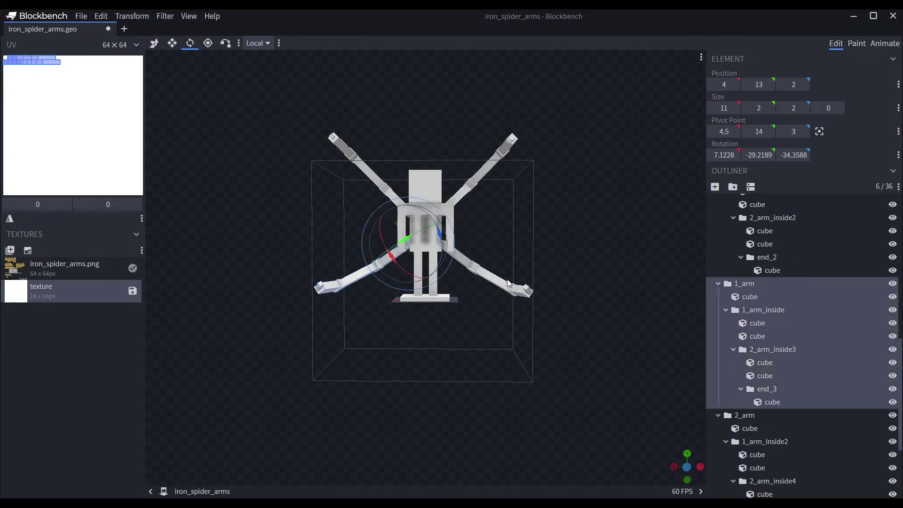
left_click(744, 414)
left_click(743, 284)
key("ctrl+z")
left_click(554, 328)
left_click_drag(554, 328, 470, 218)
scroll(461, 267, "up", 4)
scroll(448, 231, "up", 2)
left_click(172, 43)
left_click_drag(379, 199, 369, 197)
left_click_drag(357, 212, 235, 216)
scroll(751, 224, "up", 3)
Step: Delete the rightleg, rightarm, leftleg and leftarm groups of the reference figure
right_click(767, 360)
left_click(783, 354)
right_click(767, 318)
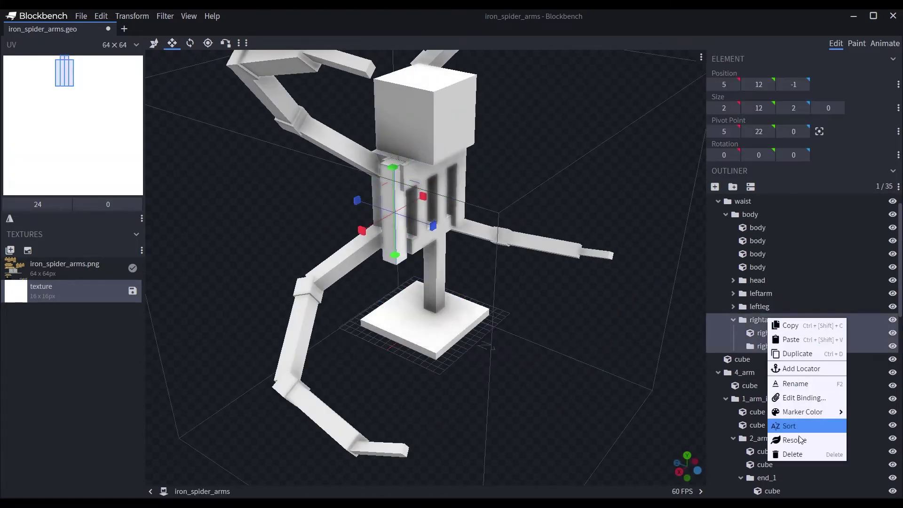
left_click(791, 453)
right_click(774, 306)
left_click(788, 451)
right_click(776, 310)
left_click(787, 446)
right_click(762, 297)
left_click(781, 435)
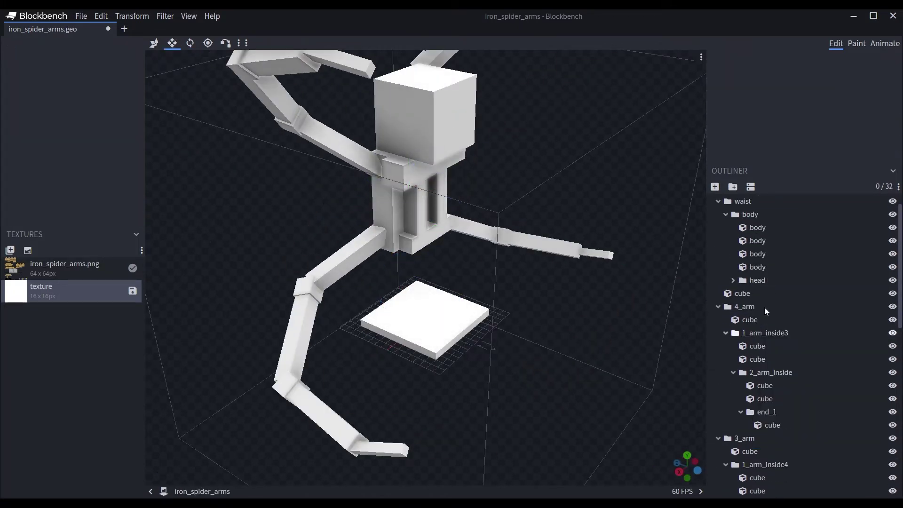
Step: Delete the reference figure's head group and the body group with its four cubes
right_click(761, 282)
left_click(781, 419)
left_click(764, 267)
left_click(759, 228, "shift")
right_click(755, 214)
left_click(766, 349)
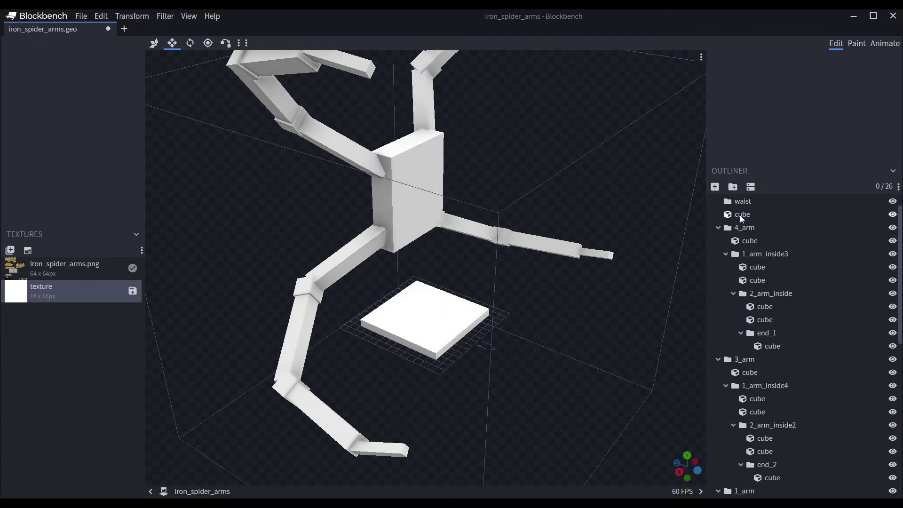
Step: Delete the empty waist group and the floor slab cube in the baseplate group
scroll(741, 217, "up", 1)
right_click(751, 227)
left_click(781, 363)
right_click(756, 216)
left_click(784, 341)
Step: Save the iron_spider_arms model
scroll(632, 308, "down", 5)
left_click_drag(569, 305, 517, 329)
left_click(81, 18)
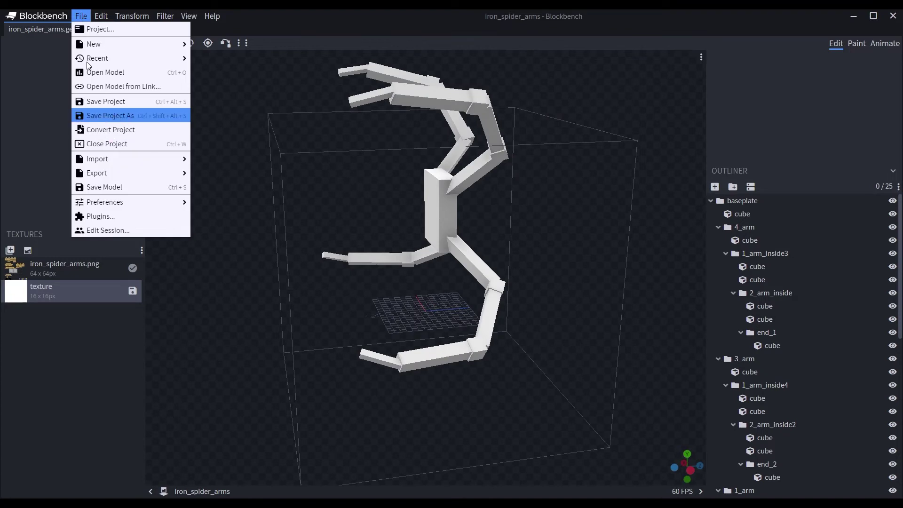
key("ctrl+s")
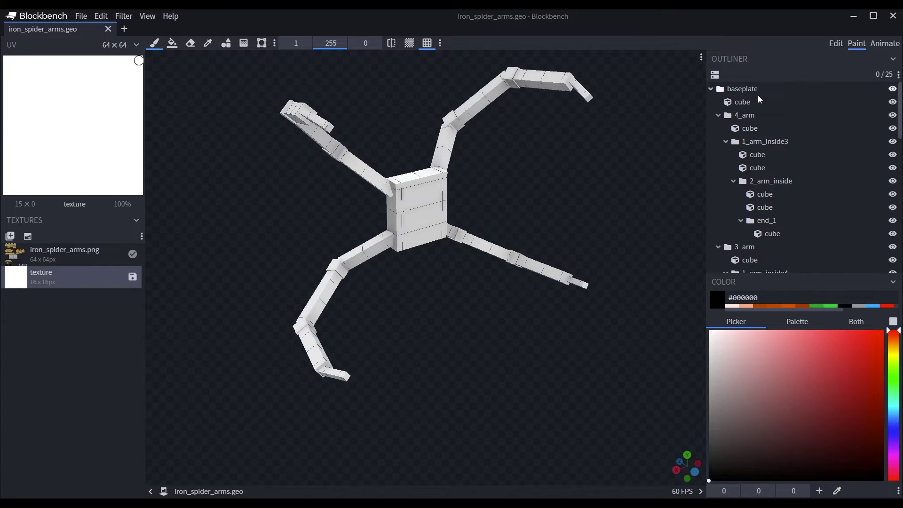
Step: Create a texture of type Texture Template named iron_spider_arms at resolution 16 for all of the model's cubes
key("ctrl+a")
left_click_drag(552, 246, 628, 239)
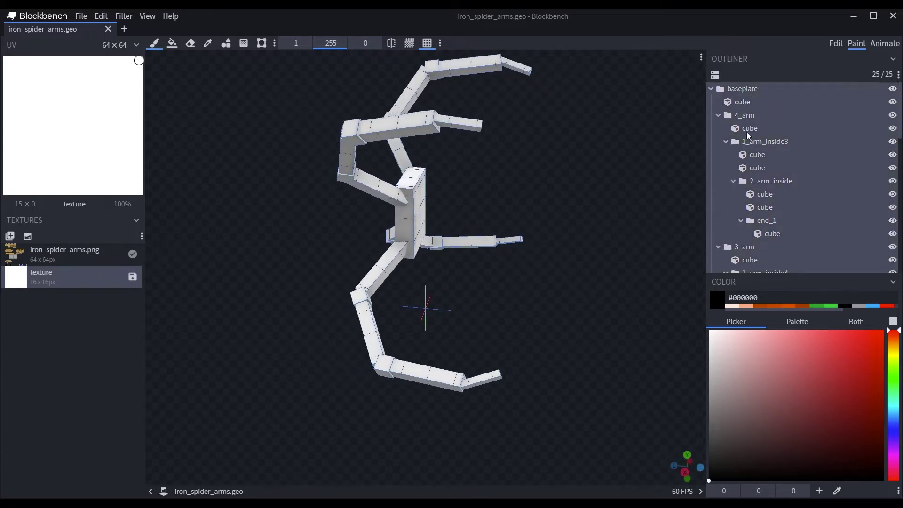
double_click(747, 89)
left_click(664, 139)
left_click(28, 237)
double_click(515, 92)
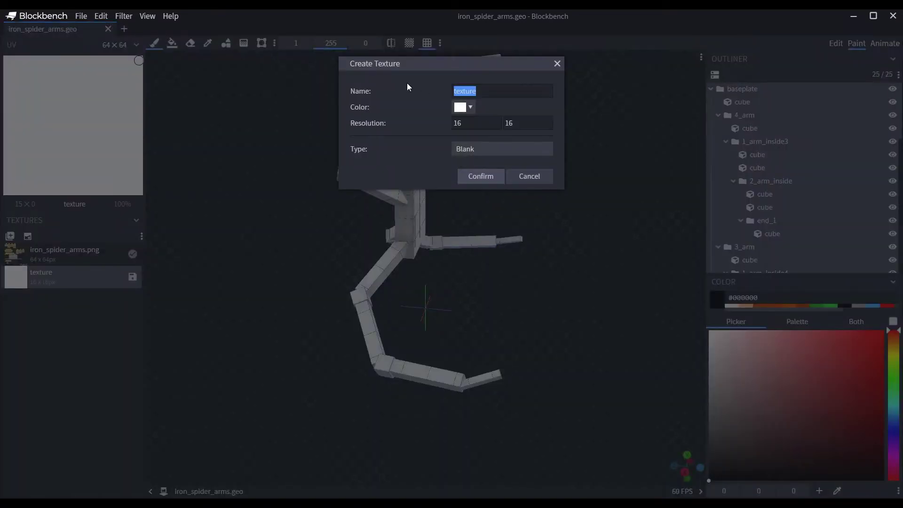
type("iron_)")
key("BackSpace")
type("spider_arms")
left_click(489, 148)
left_click(489, 163)
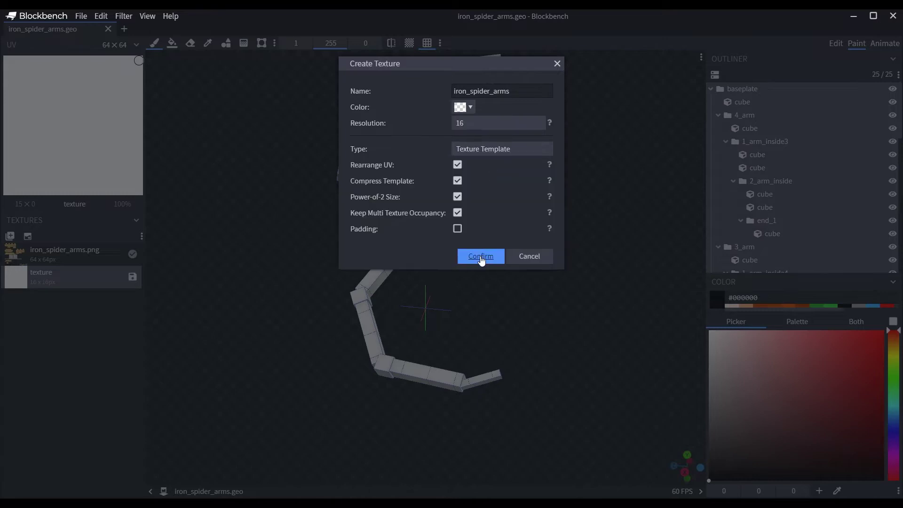
left_click(482, 257)
Step: Delete the old blank texture and the old iron_spider_arms.png texture
left_click(56, 277)
right_click(57, 277)
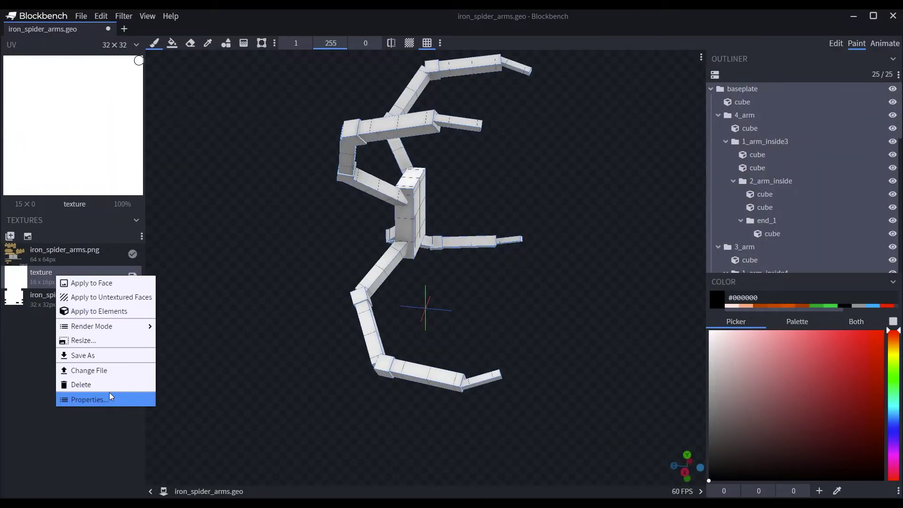
left_click(105, 388)
left_click(67, 254)
right_click(66, 250)
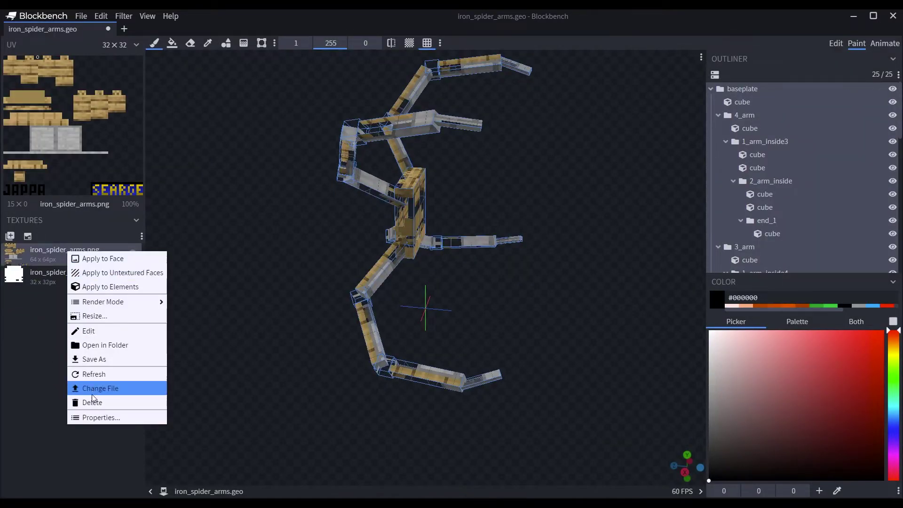
left_click(89, 401)
Step: Fill the large face of the central plate with red #ff0000 using the face fill mode
left_click_drag(319, 331, 681, 326)
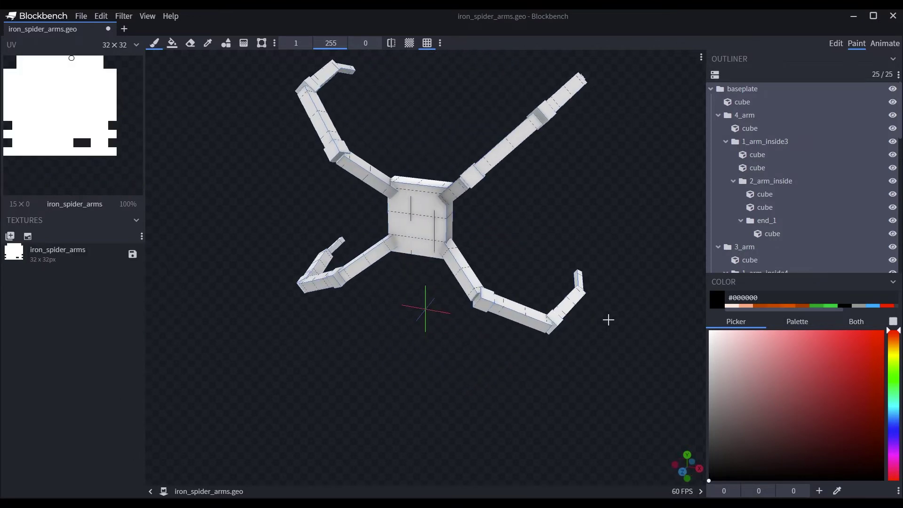
left_click(884, 331)
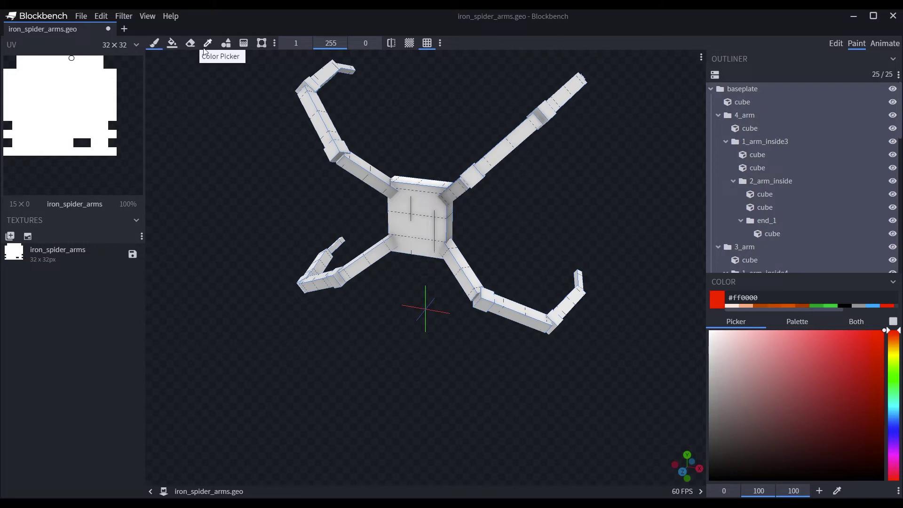
left_click(179, 47)
left_click(414, 218)
left_click_drag(484, 217, 409, 217)
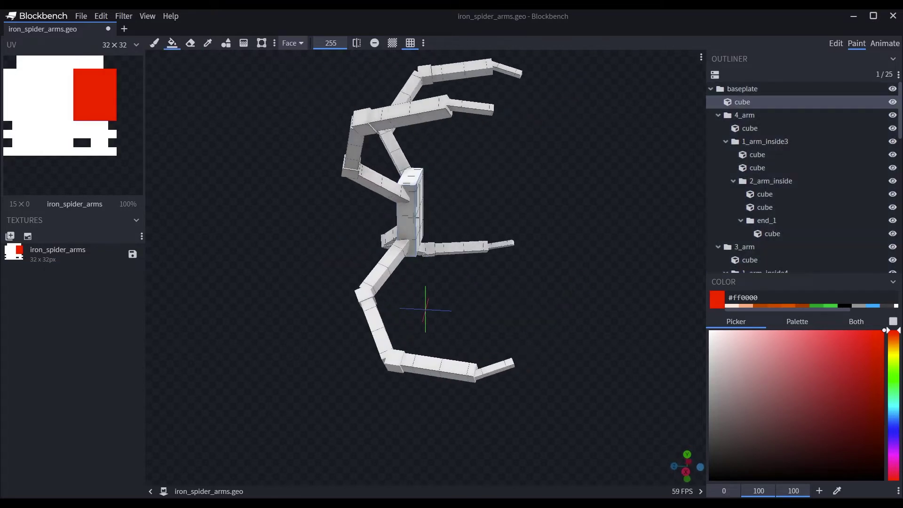
Step: Fill the remaining faces of the central plate with red #ff0000 using the face fill mode
left_click(407, 219)
left_click_drag(499, 203, 403, 201)
left_click(409, 200)
left_click_drag(561, 187, 560, 223)
left_click(437, 192)
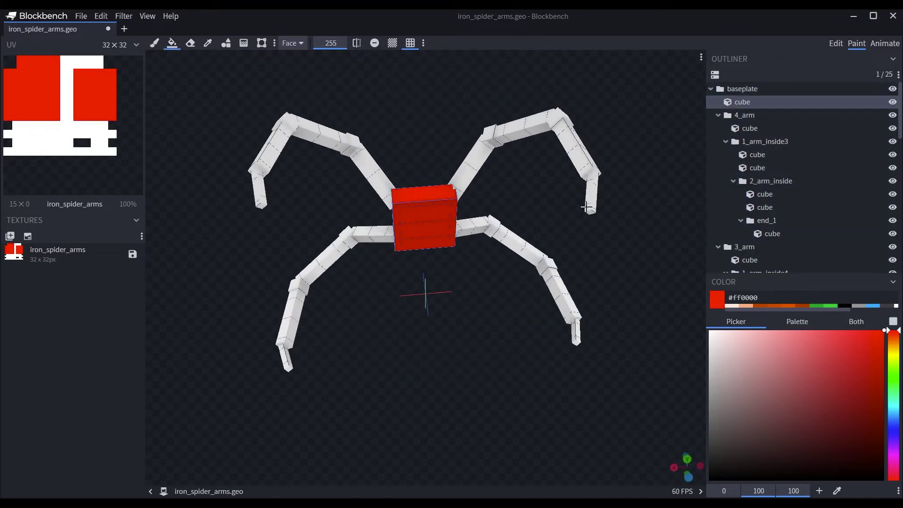
left_click(587, 205)
left_click_drag(617, 235, 469, 221)
left_click(456, 218)
left_click_drag(556, 217, 437, 224)
left_click_drag(474, 303, 438, 240)
left_click(438, 240)
left_click_drag(440, 277, 433, 320)
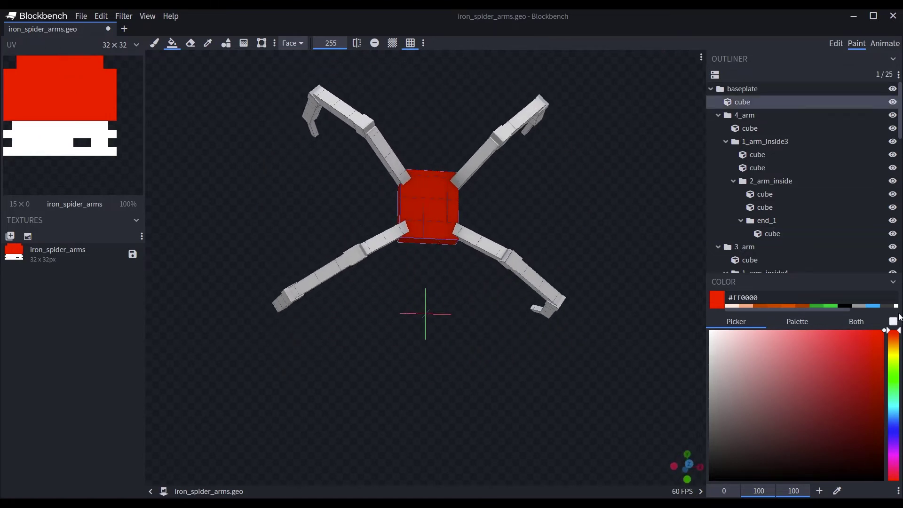
Step: Paint the strips along both side edges of the plate's arm-side face in darker red #c90000 with the paint brush
left_click(883, 341)
left_click_drag(901, 361, 901, 362)
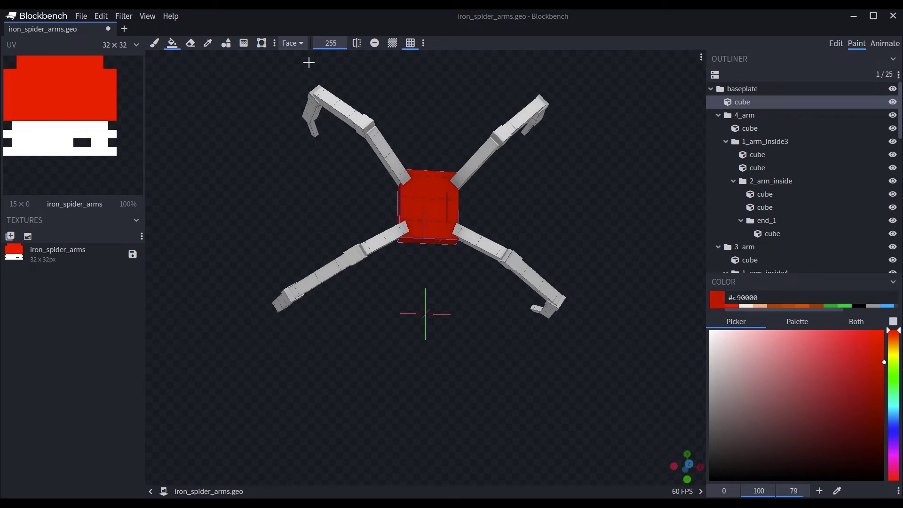
left_click(154, 42)
left_click_drag(391, 286, 402, 313)
scroll(445, 207, "up", 3)
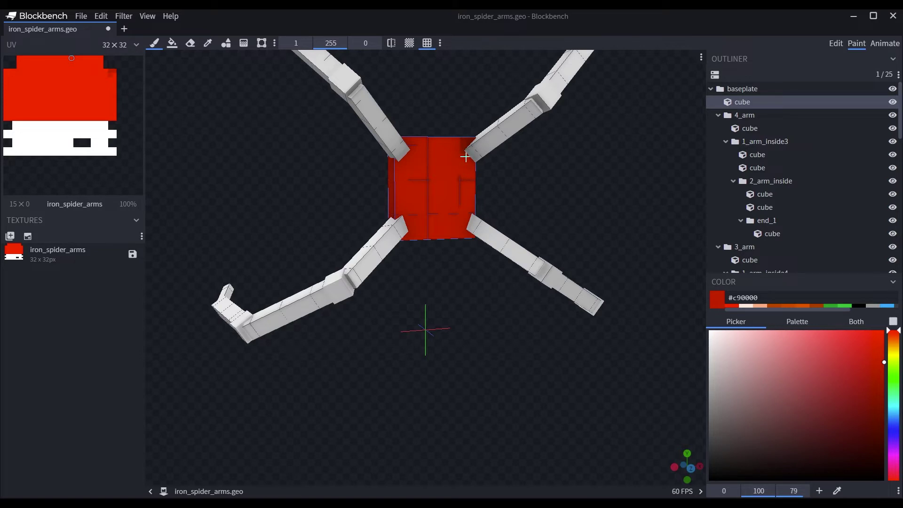
left_click_drag(469, 166, 465, 216)
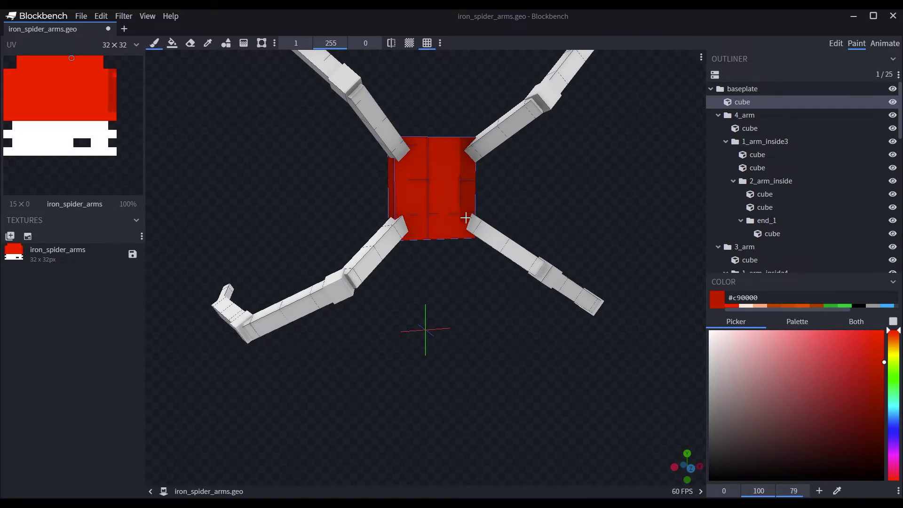
scroll(469, 224, "up", 4)
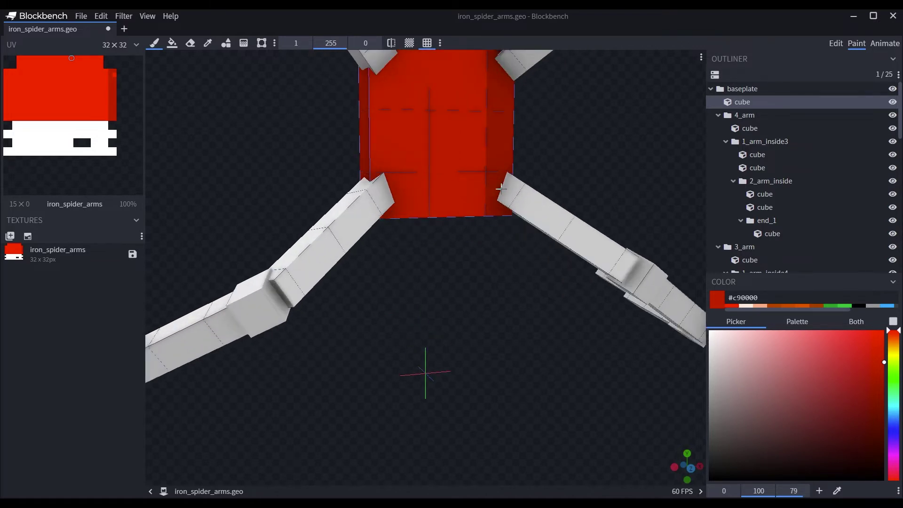
scroll(501, 188, "down", 3)
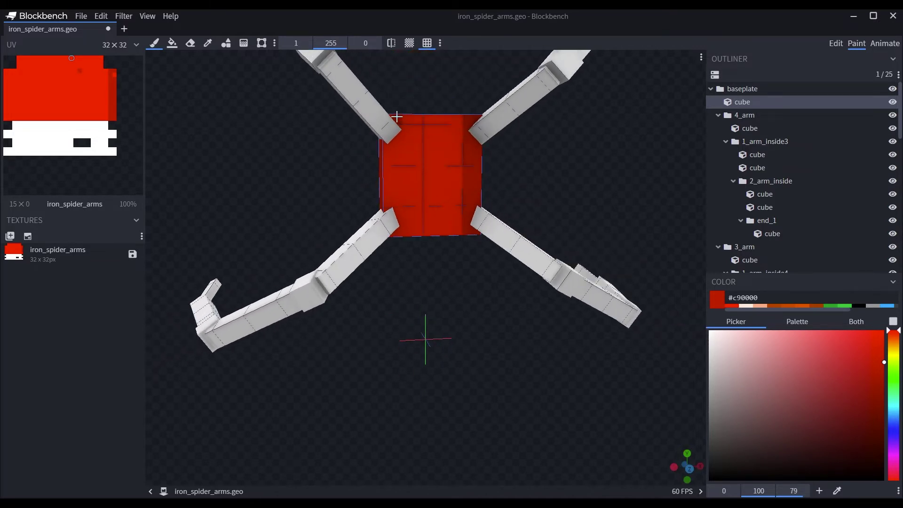
left_click_drag(439, 251, 421, 280)
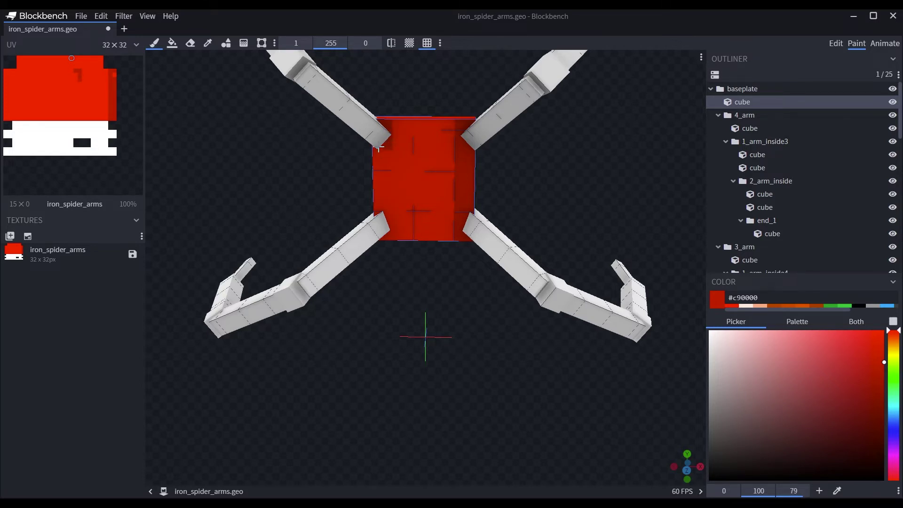
mouse_move(380, 149)
left_mouse_down()
mouse_move(379, 198)
mouse_move(383, 210)
mouse_move(386, 190)
mouse_move(394, 227)
left_mouse_up()
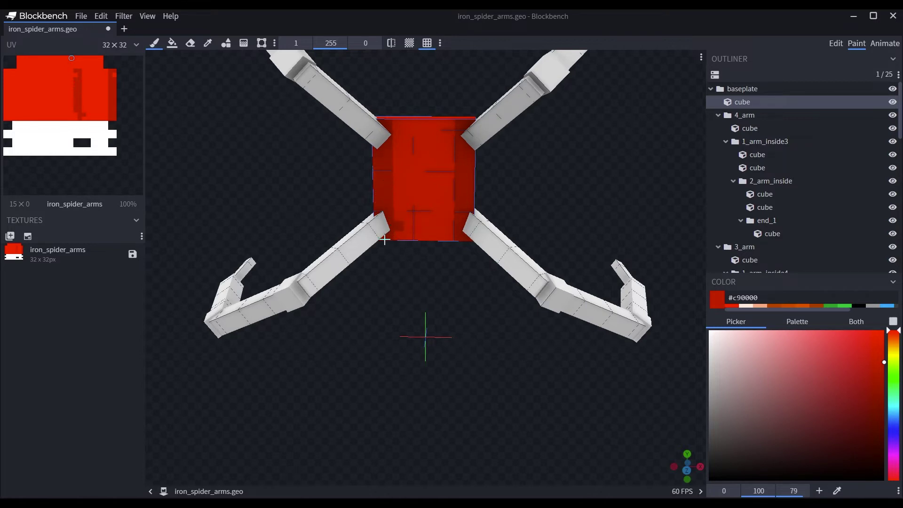
Step: Paint progressively lighter vertical strips inward from the plate face's dark edges with #d90000, #e90000 and #f50000
left_click(731, 305)
left_click_drag(886, 366, 884, 355)
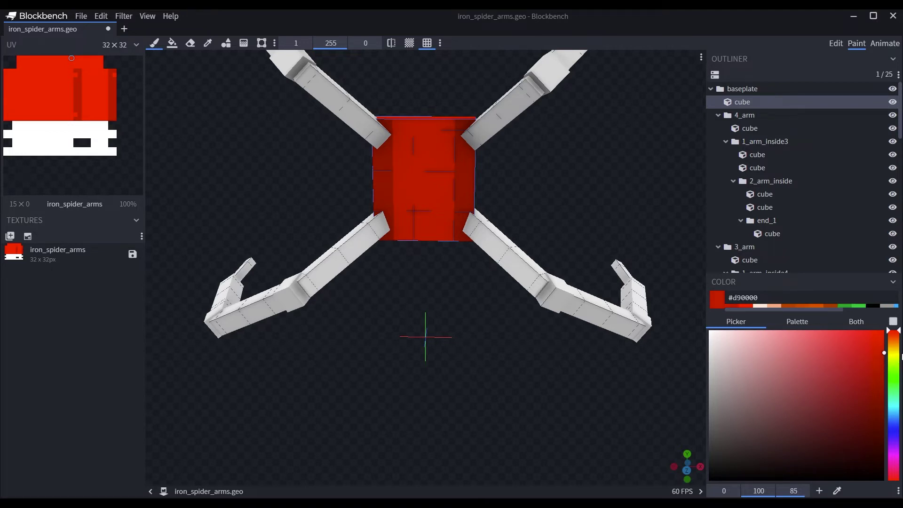
left_click_drag(400, 125, 399, 226)
left_click_drag(448, 137, 448, 234)
left_click_drag(887, 358, 888, 353)
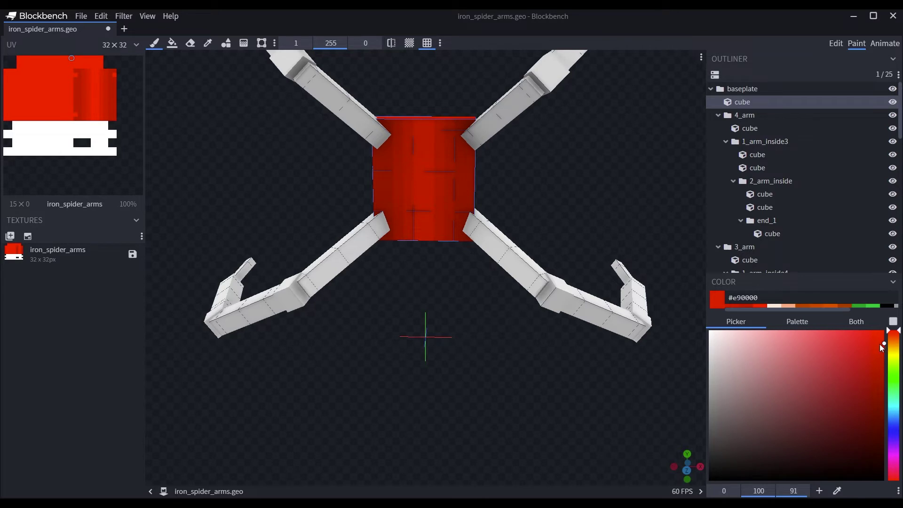
left_click_drag(886, 347, 893, 344)
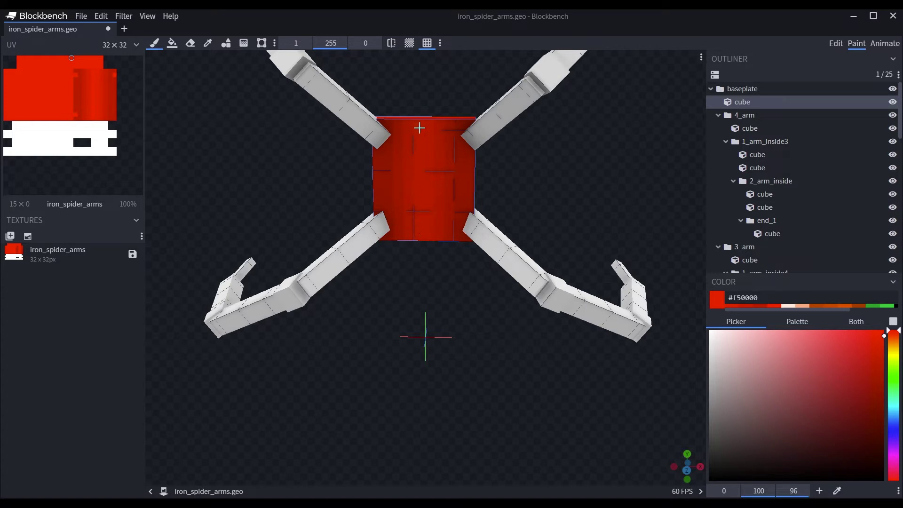
Step: Paint a matching gradient on the plate's top face, from #f50000 at the center through #e90000 and #d90000 to #c90000 at the ends
left_click_drag(455, 303, 489, 383)
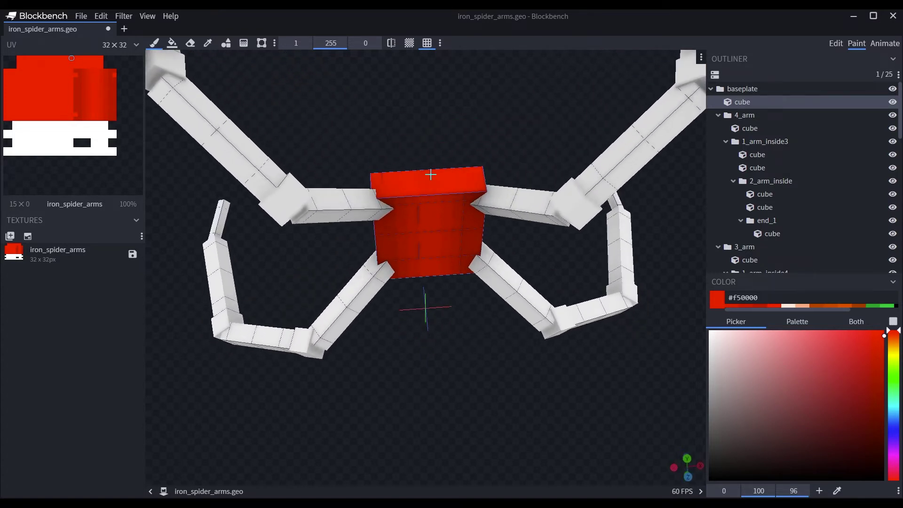
left_click(208, 43)
left_click(409, 210)
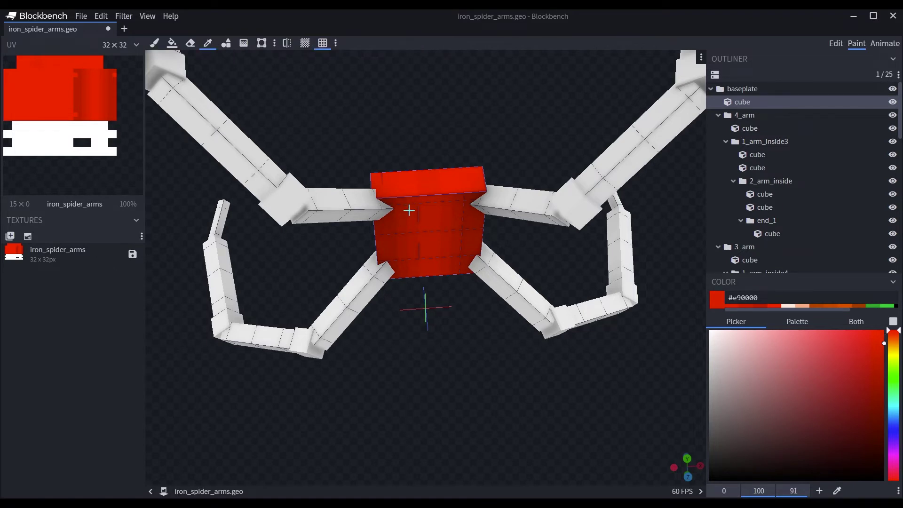
left_click(154, 42)
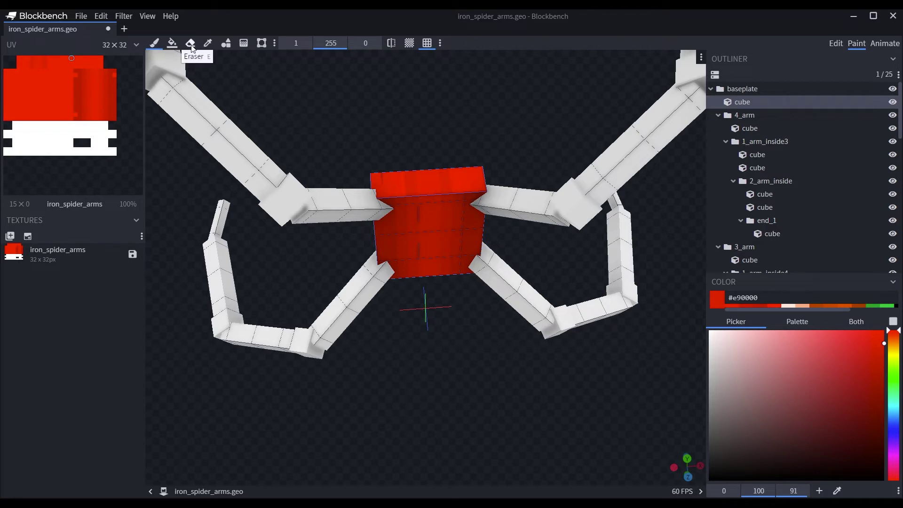
left_click(209, 43)
key("b")
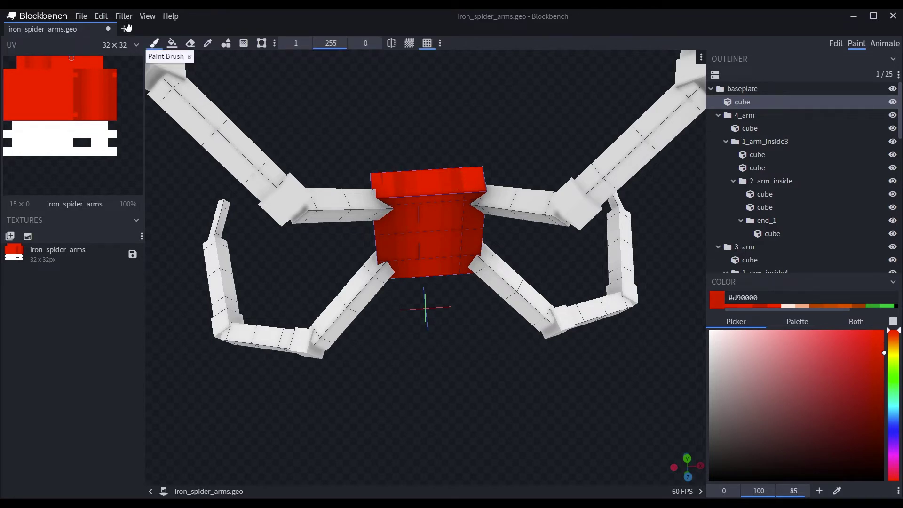
left_click(208, 43)
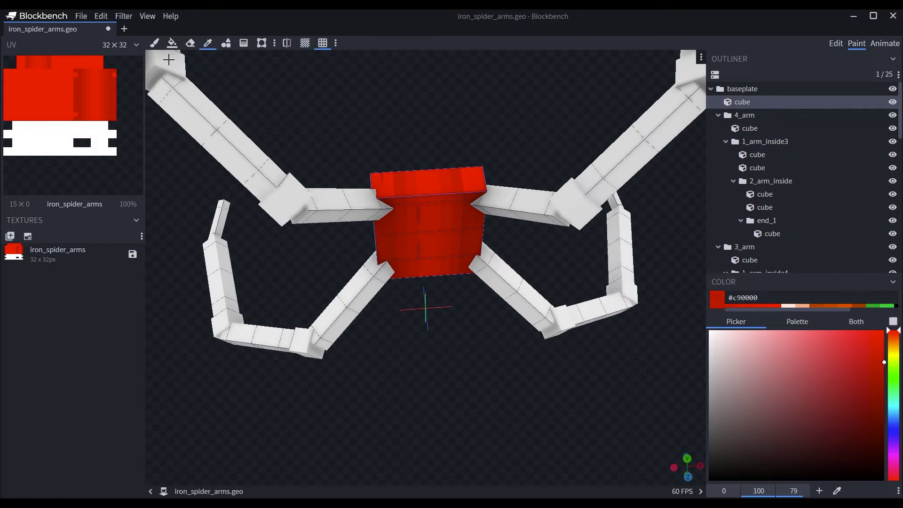
left_click(154, 43)
left_click_drag(383, 193, 380, 177)
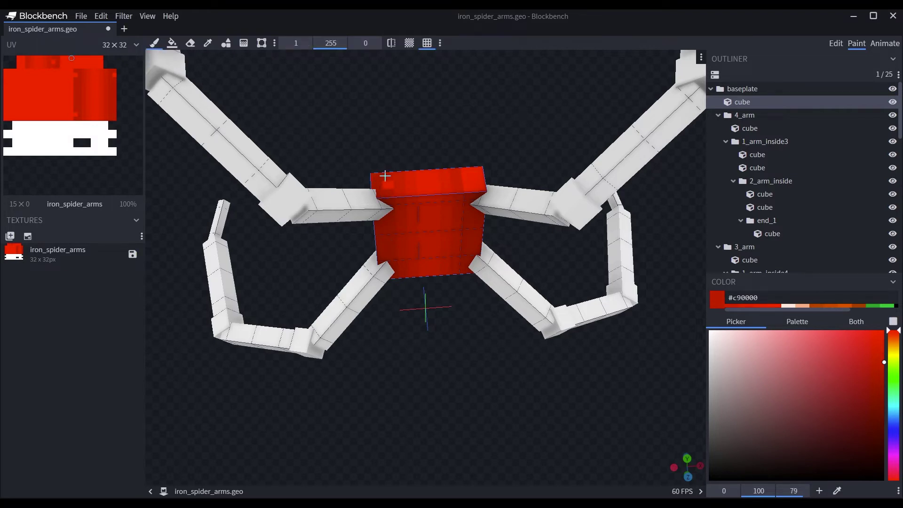
mouse_move(466, 185)
left_mouse_down()
mouse_move(469, 170)
mouse_move(477, 185)
left_mouse_up()
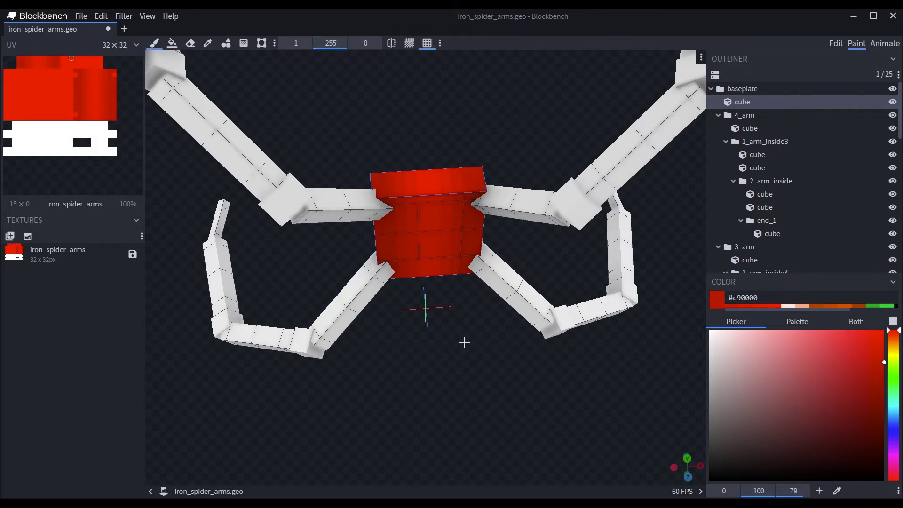
Step: Fill both narrow side faces of the plate with dark red #c90000 using the face fill mode
left_click_drag(463, 341, 310, 296)
left_click(172, 42)
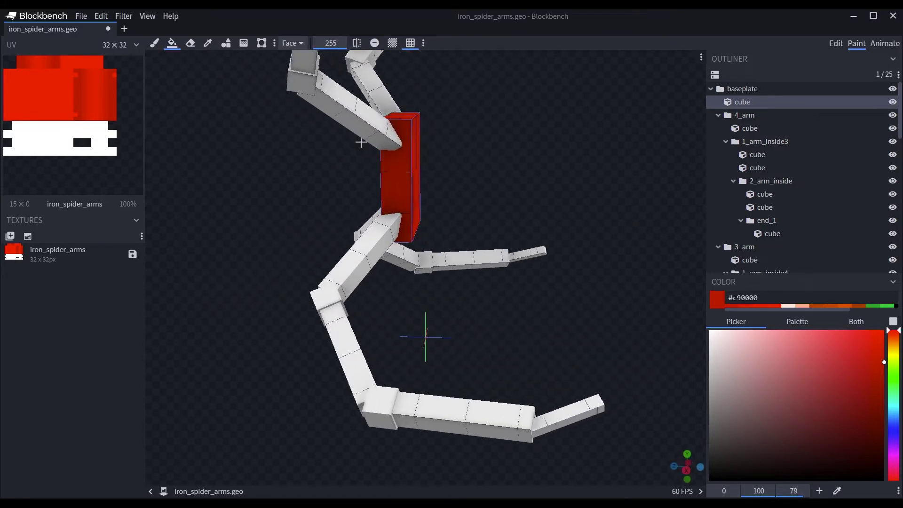
left_click(384, 170)
left_click_drag(536, 192, 315, 192)
left_click(481, 182)
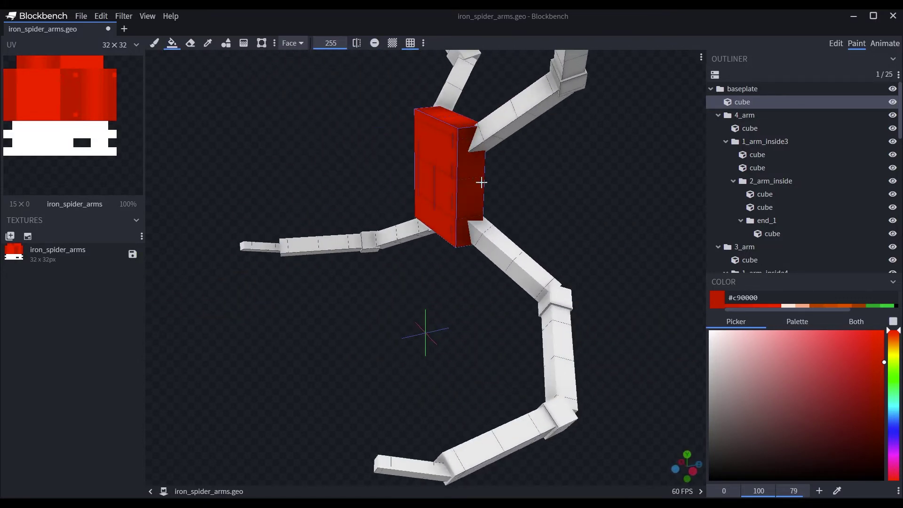
Step: Paint the same gradient on the plate's bottom face, sampling #f50000, #e90000, #d90000 and #c90000 from the shaded face
left_click_drag(540, 171, 383, 83)
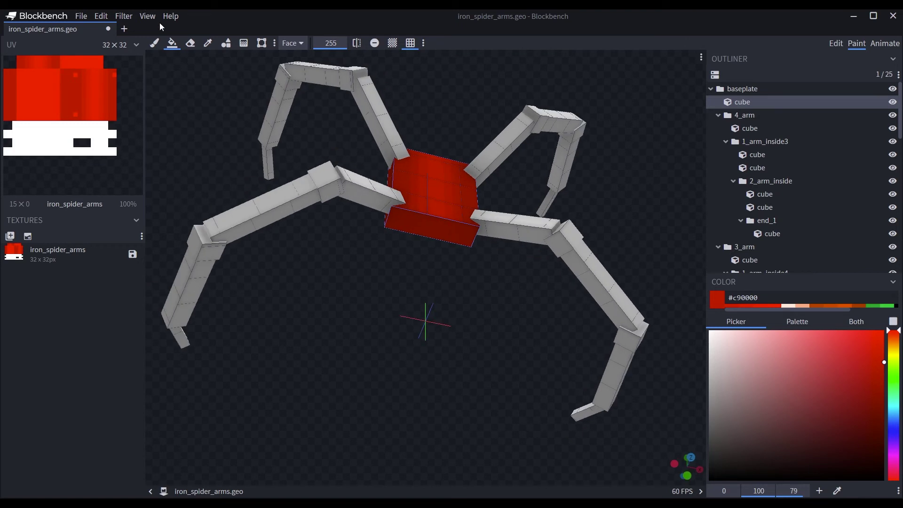
left_click(207, 43)
left_click(416, 190)
left_click(155, 43)
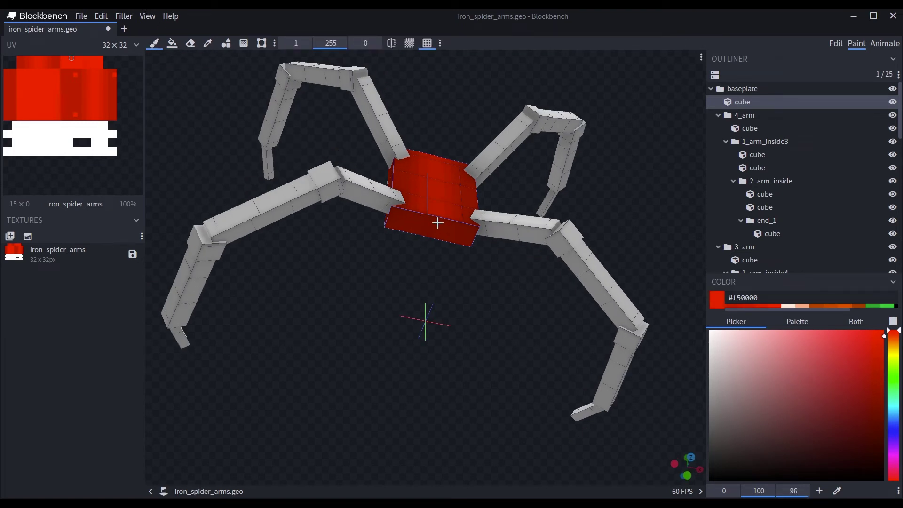
left_click(207, 43)
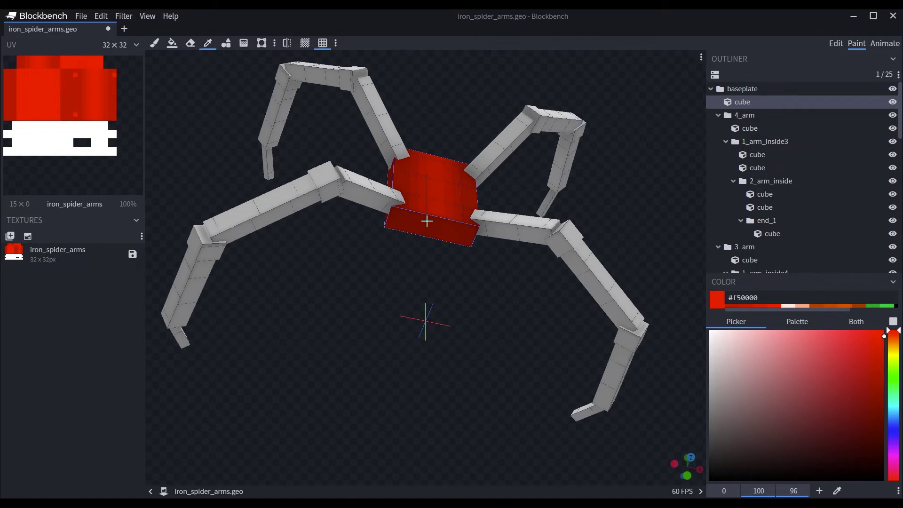
left_click(422, 208)
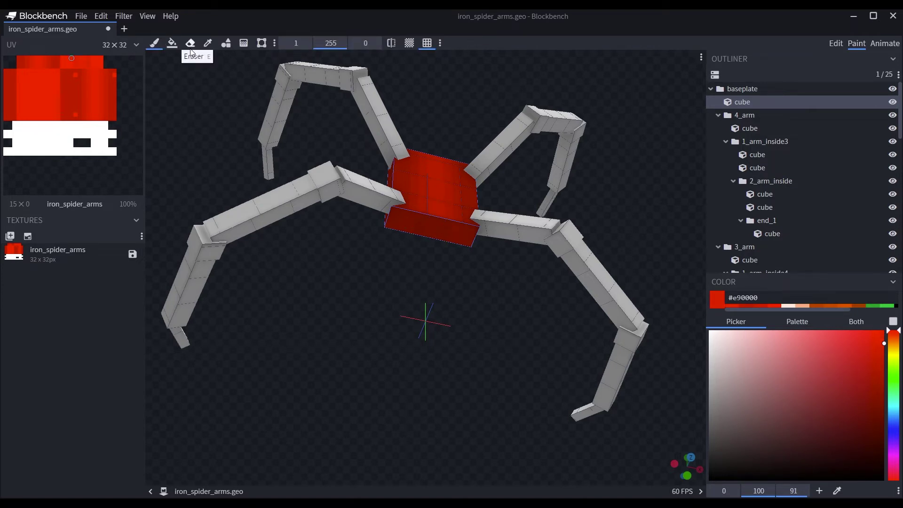
left_click(207, 43)
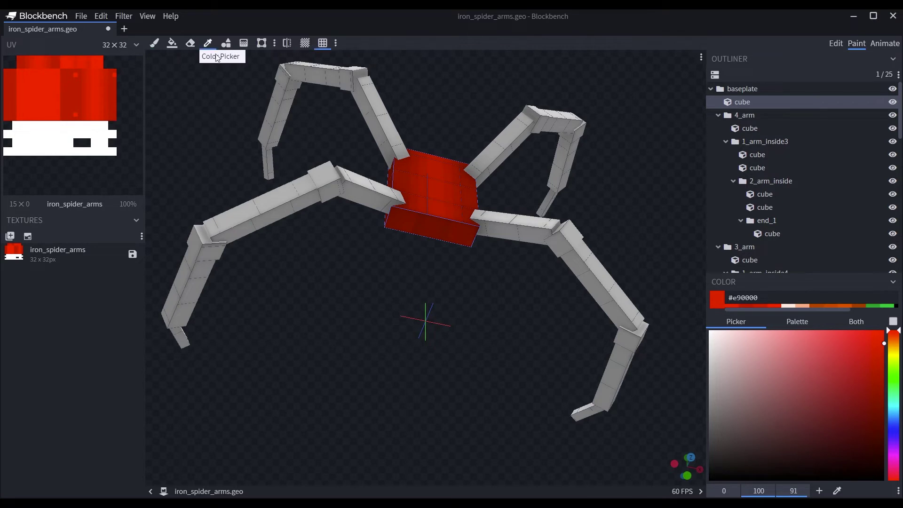
left_click(154, 43)
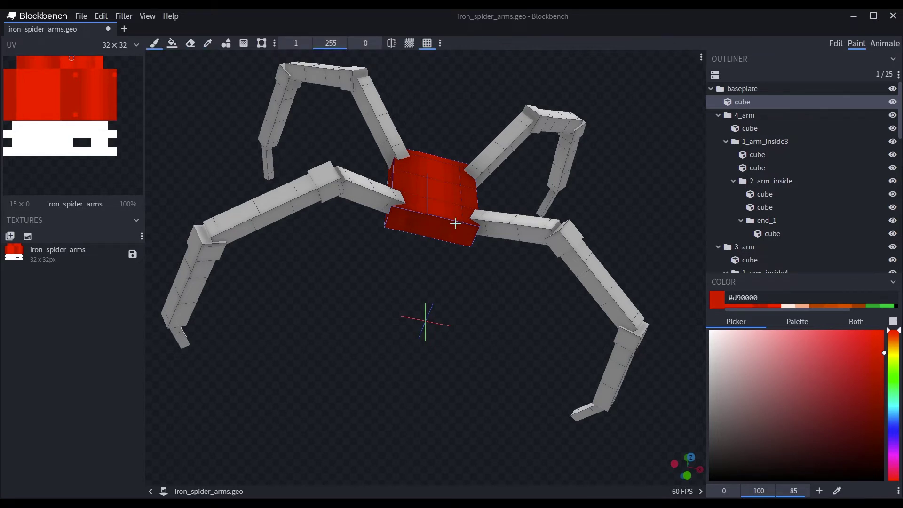
left_click(207, 42)
left_click(398, 165)
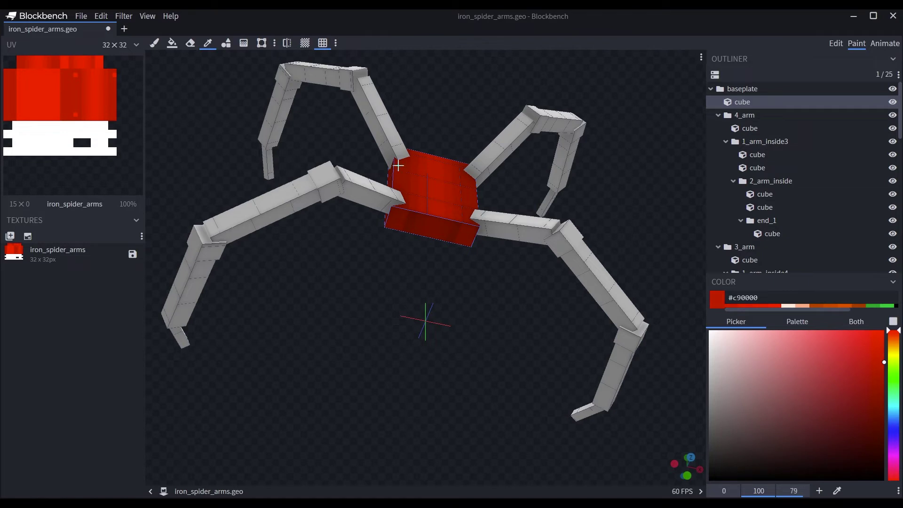
left_click(154, 43)
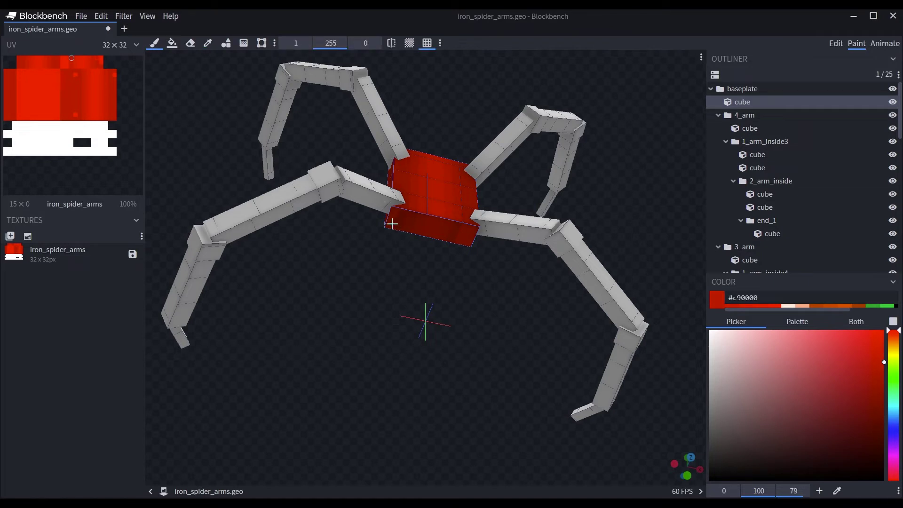
left_click_drag(467, 227, 465, 239)
Step: Set the paint color to orange #e98300
left_click_drag(500, 295, 465, 325)
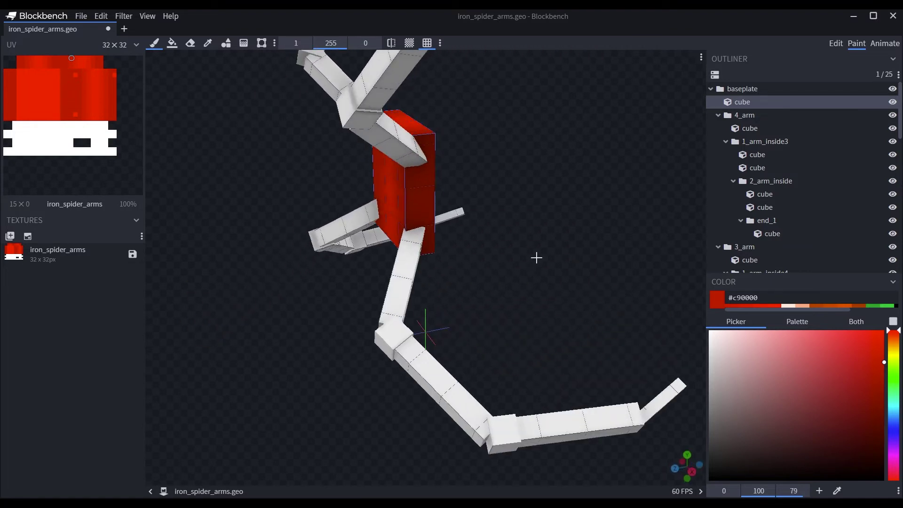
left_click_drag(537, 257, 898, 421)
left_click(893, 343)
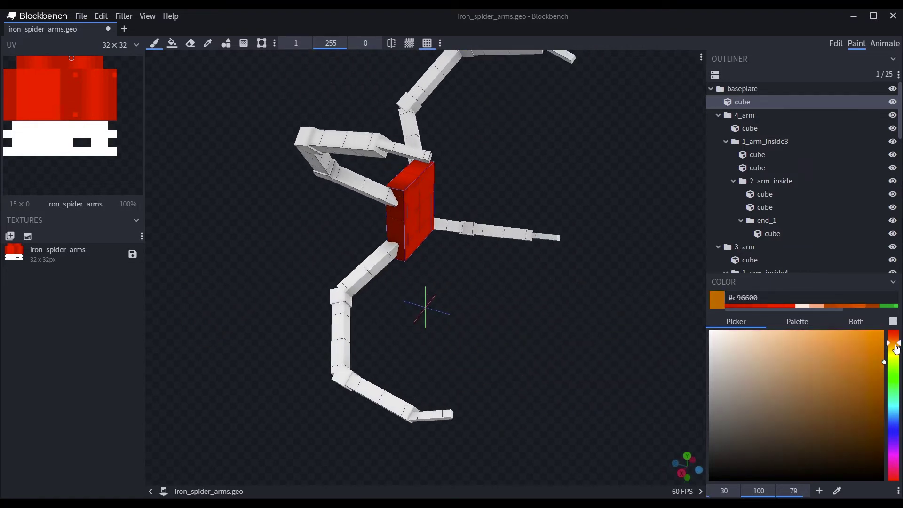
mouse_move(893, 344)
left_mouse_down()
mouse_move(892, 354)
mouse_move(890, 344)
left_mouse_up()
left_click(884, 343)
left_click_drag(891, 342, 897, 348)
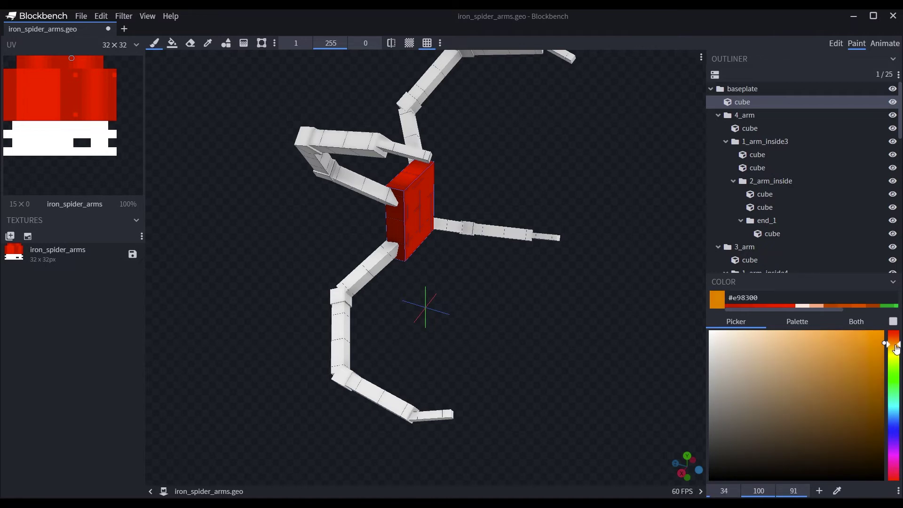
Step: Fill the faces of the long arm segments with orange #e98300 using the face fill mode, leaving the joints and tips white
left_click(172, 43)
left_click_drag(357, 207, 430, 244)
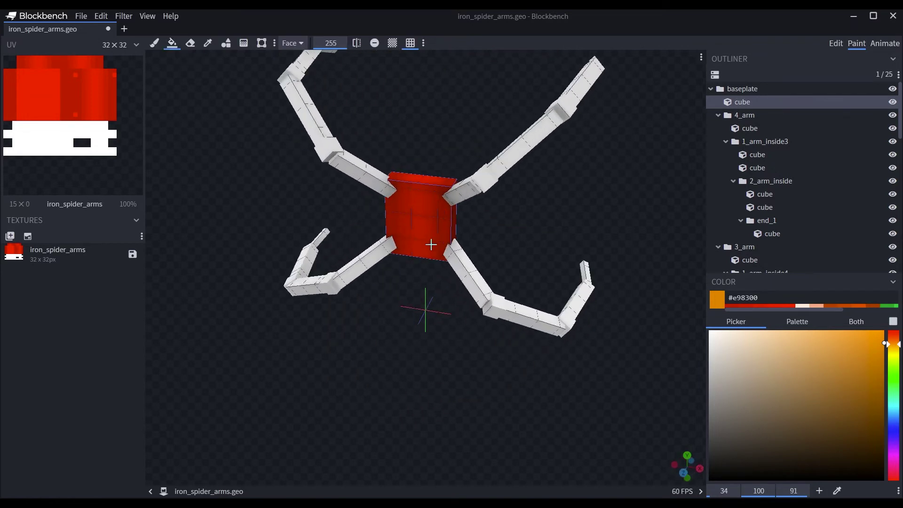
left_click(452, 267)
left_click(472, 265)
left_click_drag(540, 261, 367, 263)
left_click(367, 263)
left_click_drag(409, 298, 360, 258)
left_click(386, 283)
left_click_drag(457, 292, 555, 338)
Step: Set the paint color to #e98800 and fill the faces of the arm segments with it, leaving the joints and tips white
left_click_drag(888, 348, 893, 344)
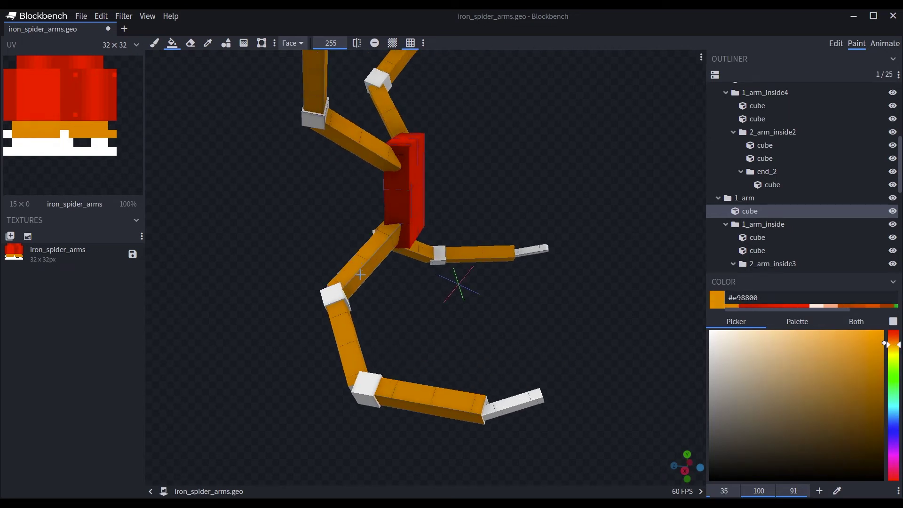
left_click_drag(361, 274, 478, 254)
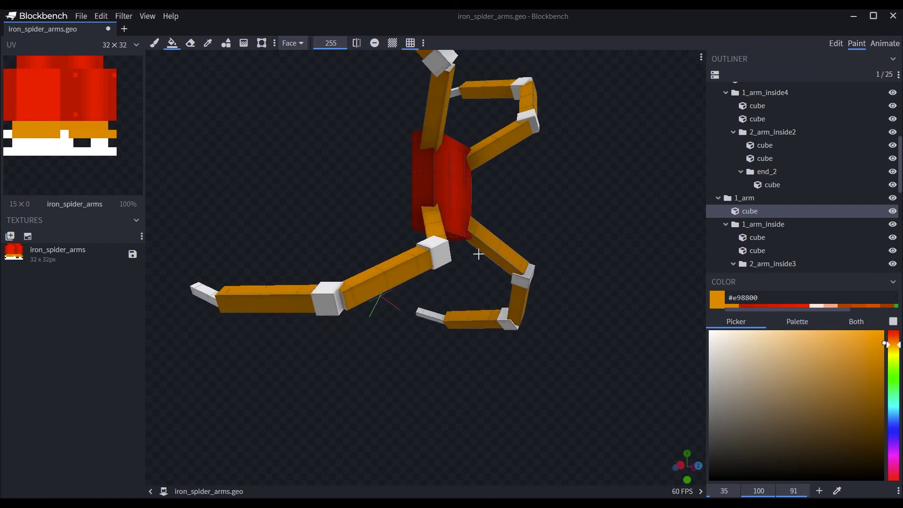
left_click_drag(556, 292, 429, 278)
Step: Hide the plate cube, fill the arms' white inner end faces with orange #e98800, and show the plate again
scroll(840, 182, "up", 5)
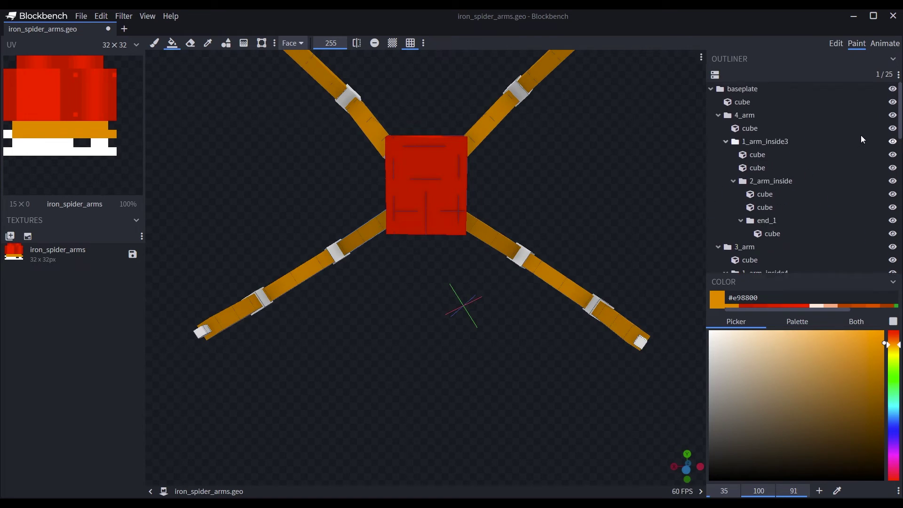
left_click(888, 104)
left_click(893, 102)
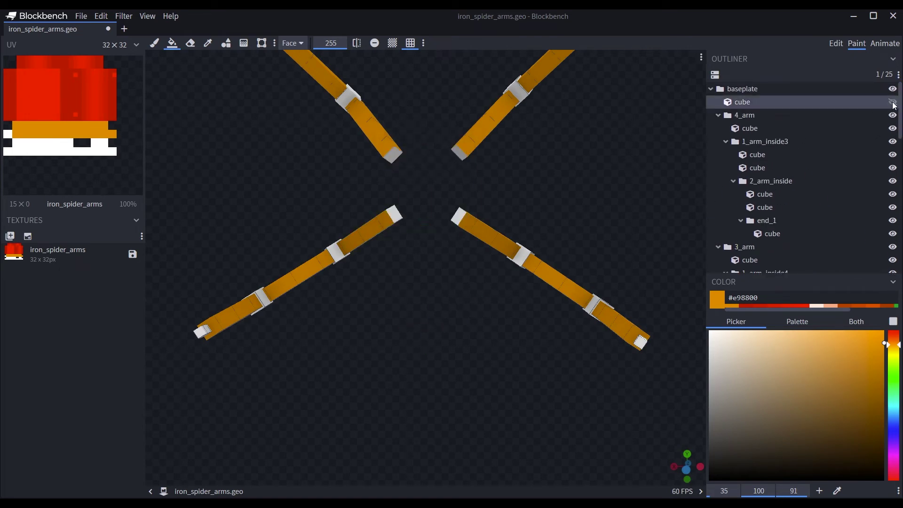
left_click(461, 154)
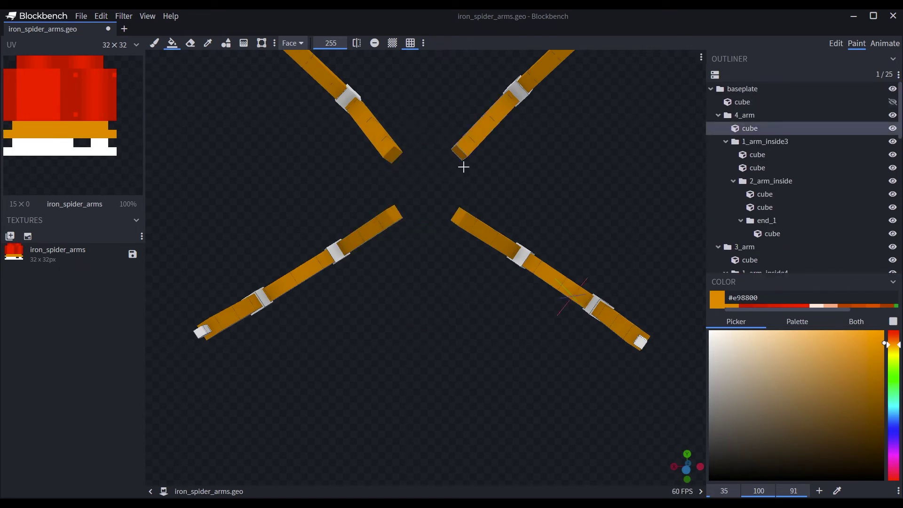
left_click(891, 103)
Step: Set the paint color to #db7f00 and fill all faces of the arm joint cubes with it
left_click_drag(499, 336, 517, 383)
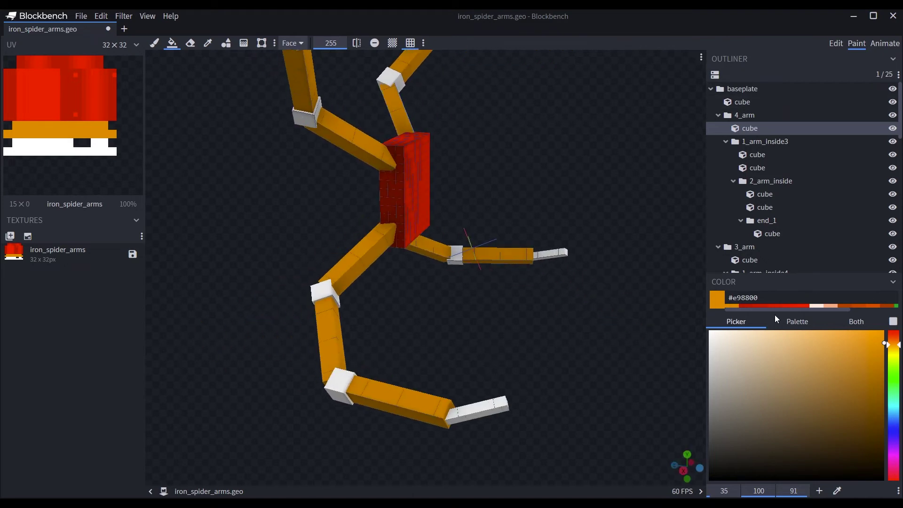
left_click(883, 342)
left_click_drag(884, 342, 894, 346)
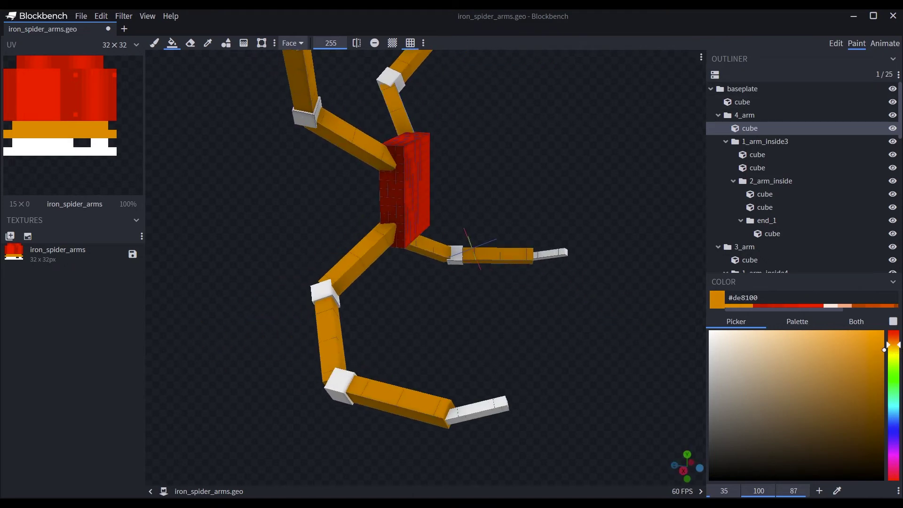
left_click(319, 294)
scroll(359, 324, "up", 3)
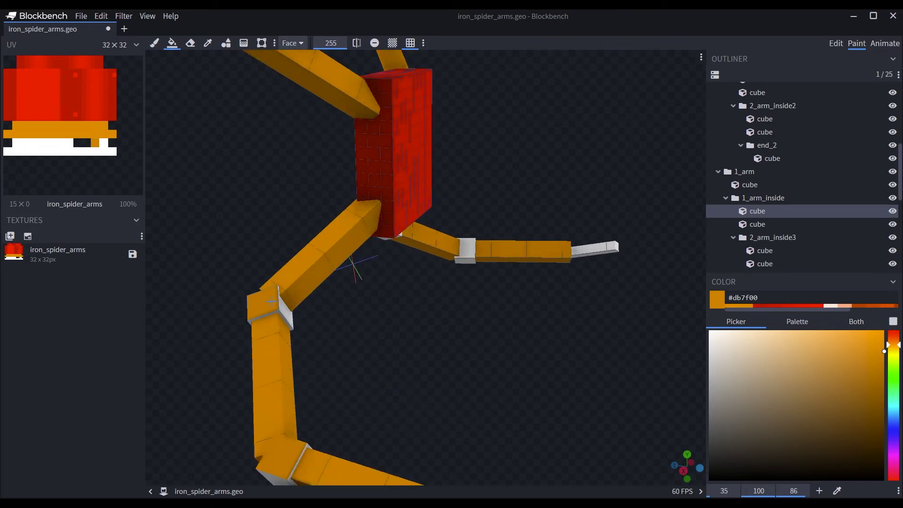
left_click(282, 307)
left_click(285, 316)
left_click_drag(299, 318, 453, 321)
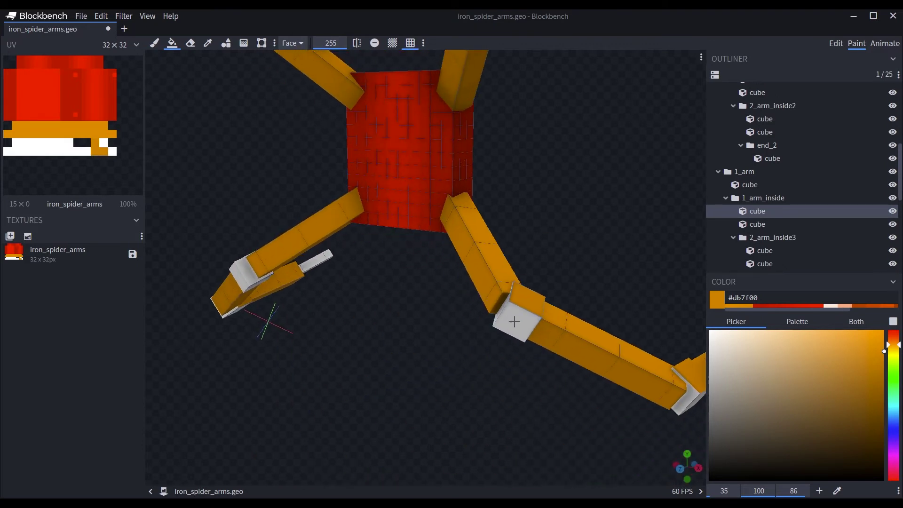
left_click(513, 320)
left_click(501, 310)
left_click_drag(494, 352, 595, 279)
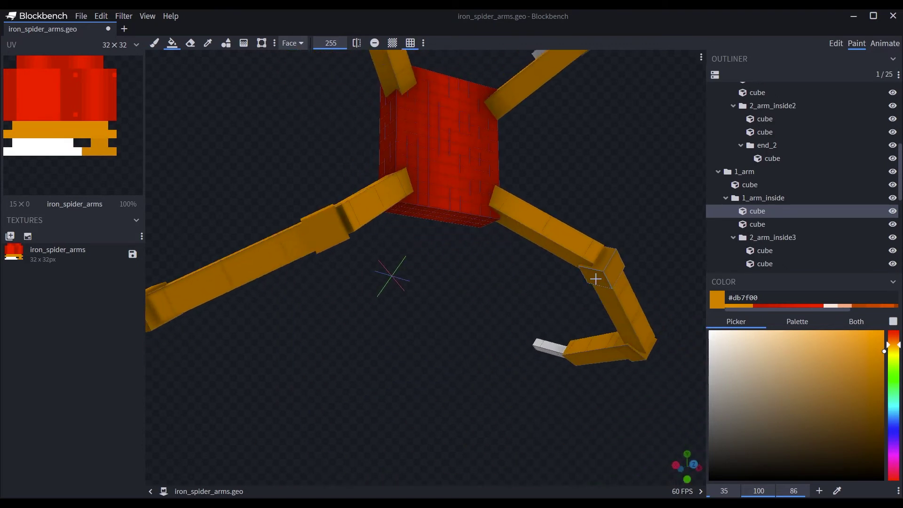
Step: Darken the paint color to #d27a00 and refill the joint cube faces with it
left_click_drag(553, 406, 463, 441)
left_click_drag(875, 353, 888, 358)
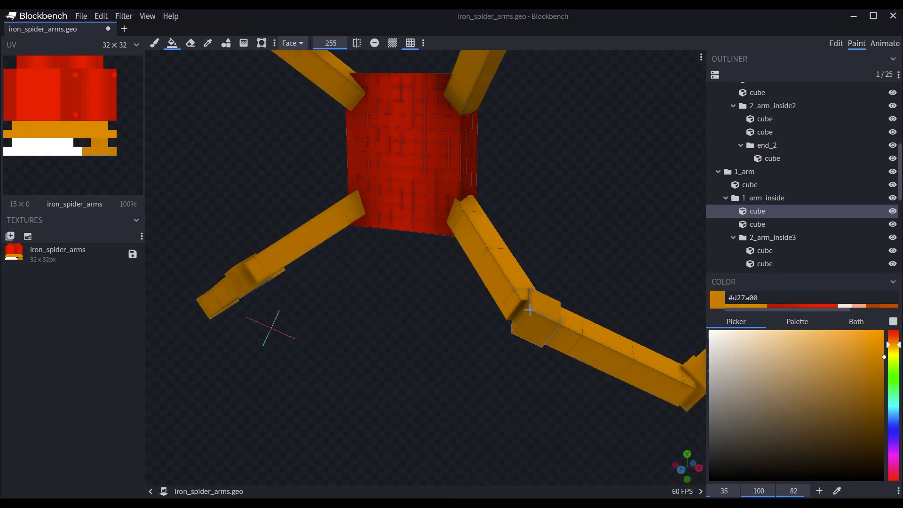
left_click_drag(529, 373, 578, 278)
left_click_drag(586, 225, 313, 256)
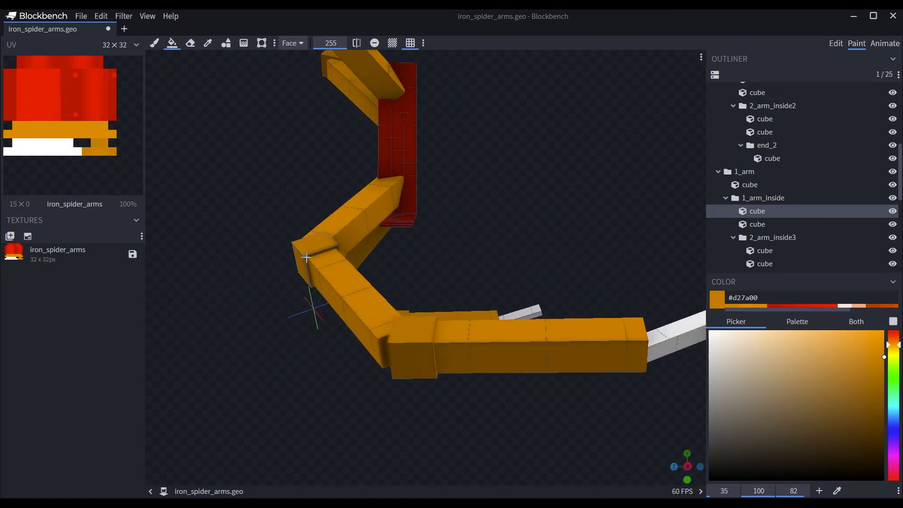
left_click_drag(432, 246, 327, 269)
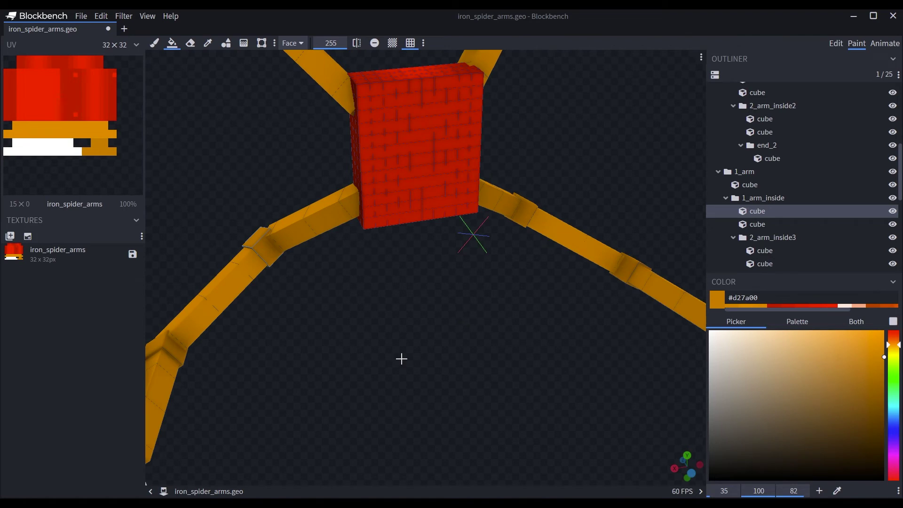
left_click_drag(433, 344, 548, 350)
Step: Set the paint color to brownish orange #af6600 and fill the outer faces of the arm tips
left_click_drag(886, 348, 901, 379)
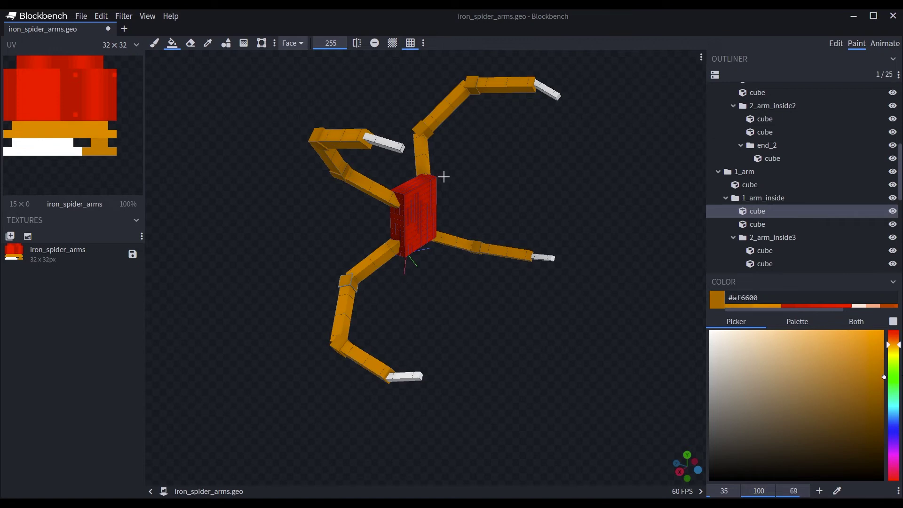
mouse_move(394, 143)
left_mouse_down()
mouse_move(383, 145)
mouse_move(405, 145)
mouse_move(273, 180)
left_mouse_up()
left_click(259, 191)
left_click_drag(347, 276, 283, 219)
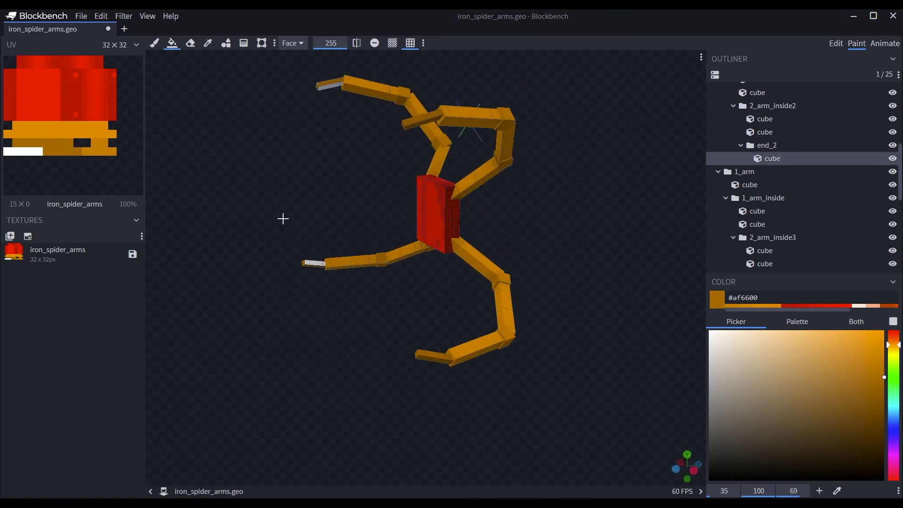
left_click(330, 87)
left_click_drag(349, 205, 297, 227)
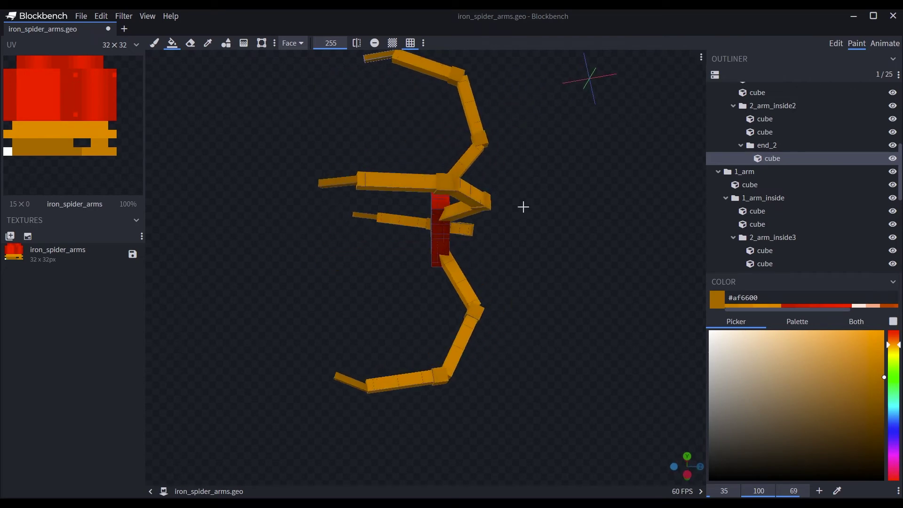
Step: Hide the last segment cube in 2_arm_inside4, fill the tip's covered end face with #af6600, and show the segment again
scroll(875, 241, "down", 5)
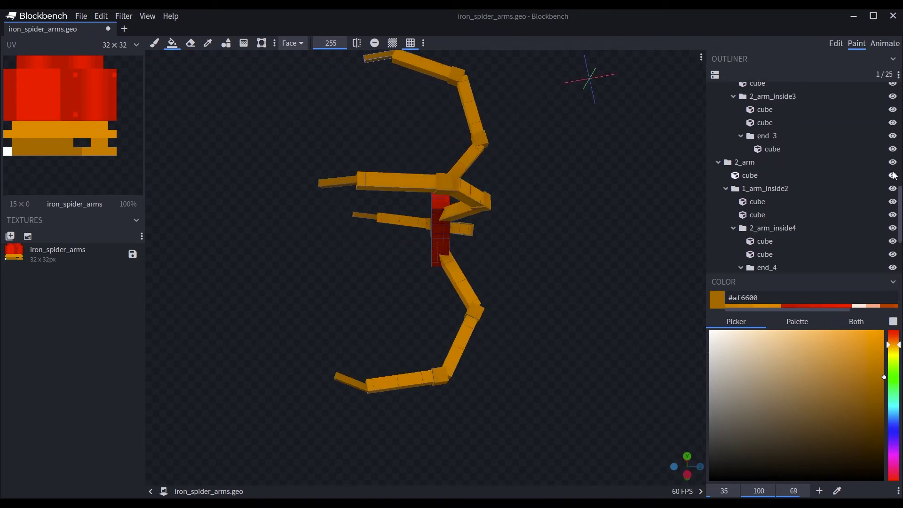
left_click(892, 154)
left_click_drag(470, 263, 524, 350)
left_click(307, 326)
left_click(892, 155)
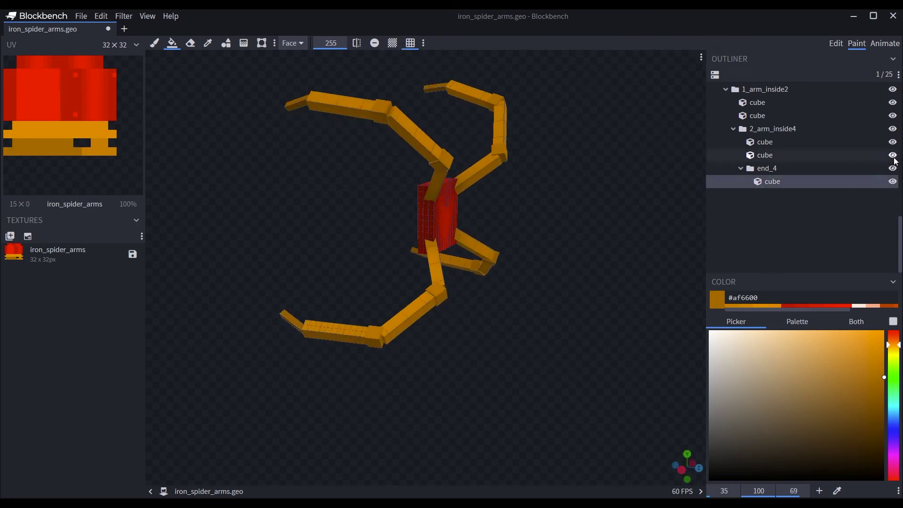
Step: Deselect everything and examine the colored model from several angles in Edit mode
left_click_drag(559, 277, 682, 319)
left_click(796, 209)
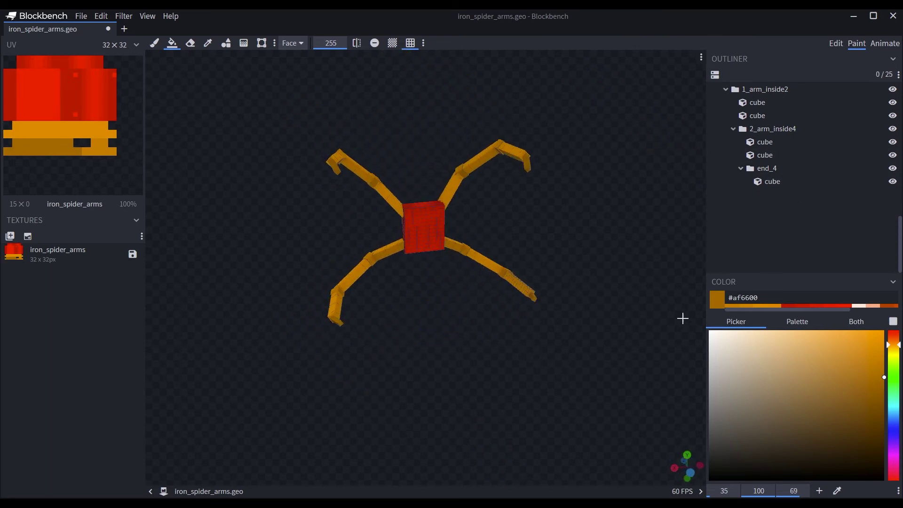
mouse_move(612, 388)
left_mouse_down()
mouse_move(657, 401)
mouse_move(608, 402)
left_mouse_up()
left_click(835, 43)
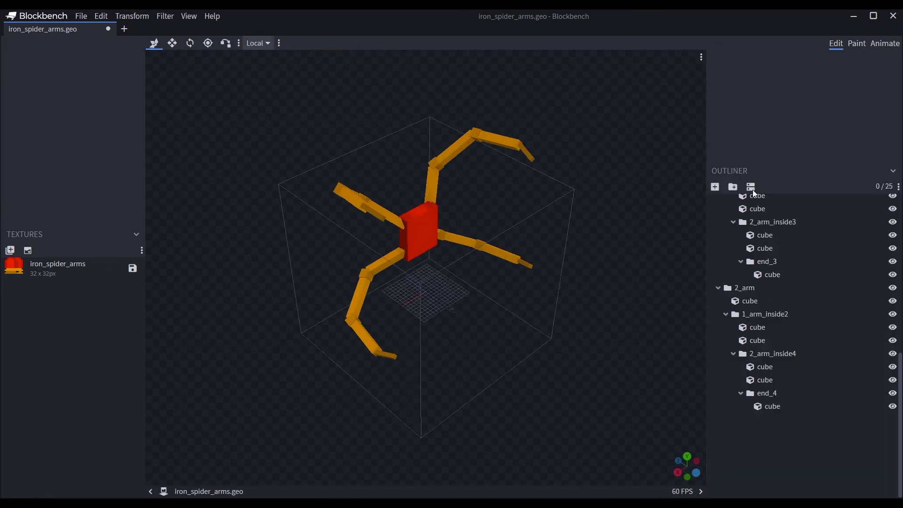
left_click_drag(687, 399, 508, 366)
Step: Return to Paint mode, sample the orange of a long arm segment, and darken the paint color to #d67d00
left_click(856, 44)
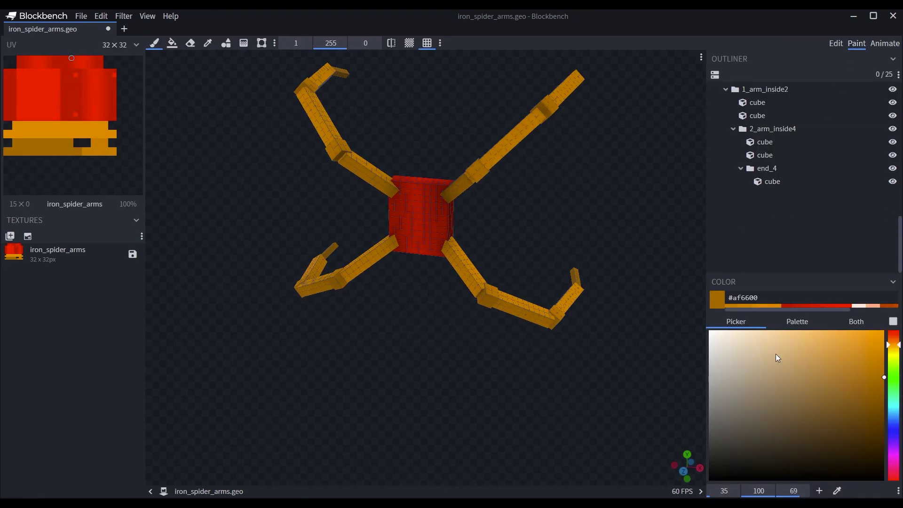
left_click_drag(882, 375, 887, 379)
left_click(207, 42)
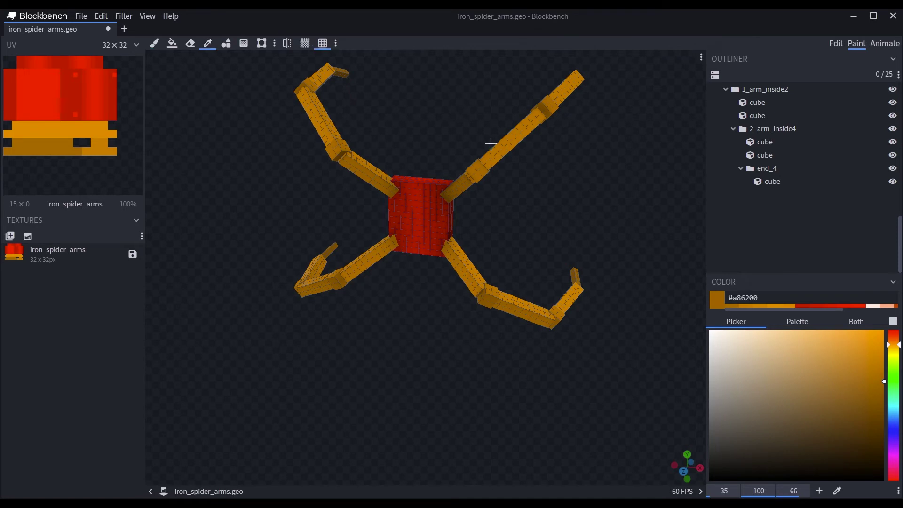
left_click(489, 142)
left_click_drag(882, 349, 884, 354)
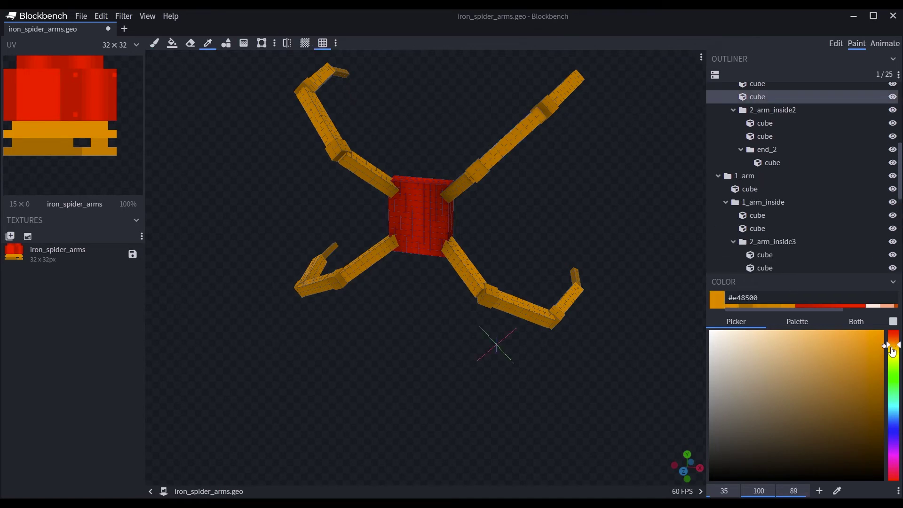
Step: Brush darker #d67d00 shading streaks along the faces of the middle arm segments at brush size 1
left_click(154, 43)
scroll(659, 175, "up", 2)
left_click_drag(567, 183, 635, 147)
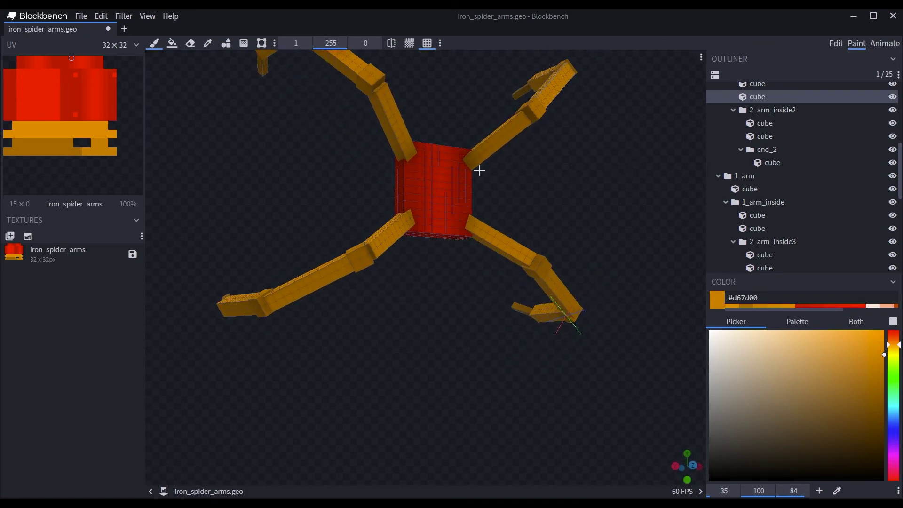
left_click_drag(473, 168, 501, 148)
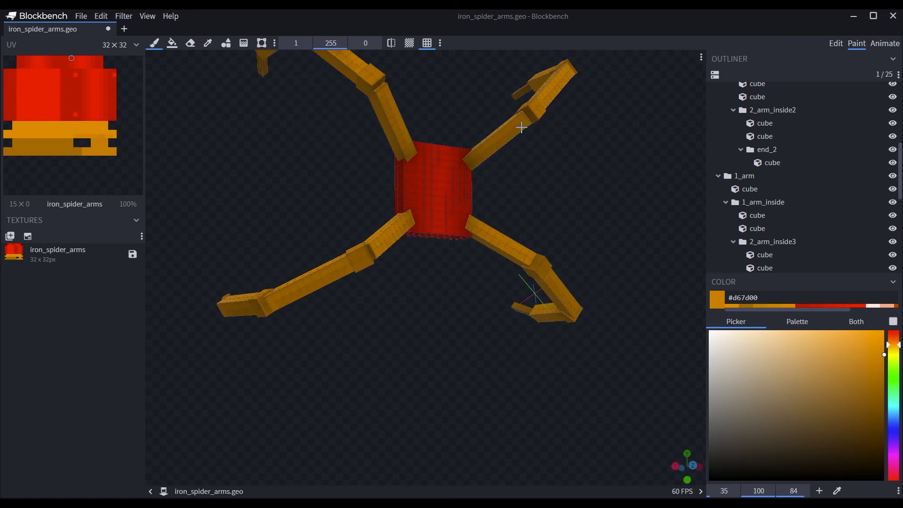
left_click_drag(623, 127, 542, 164)
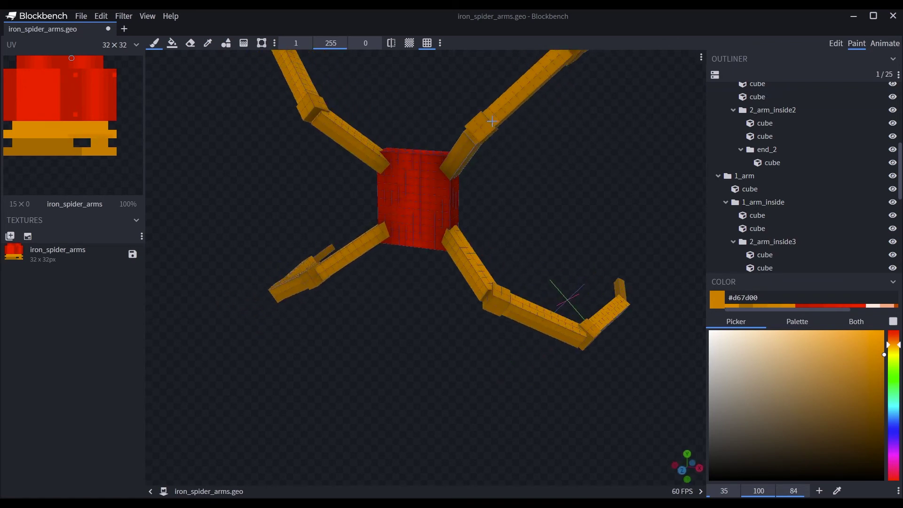
left_click(496, 119)
scroll(615, 126, "down", 2)
left_click_drag(614, 127, 430, 105)
left_click_drag(536, 93, 516, 79)
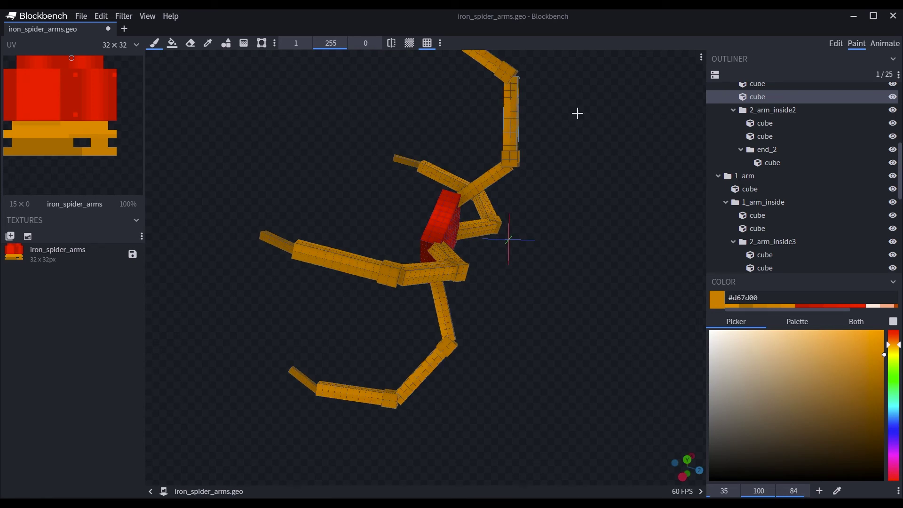
left_click_drag(577, 113, 485, 165)
scroll(492, 164, "up", 2)
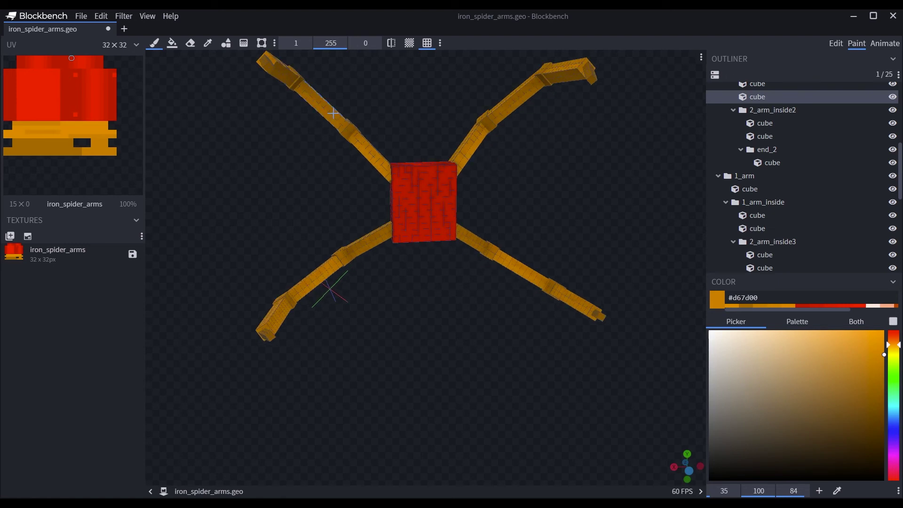
left_click_drag(318, 165, 383, 109)
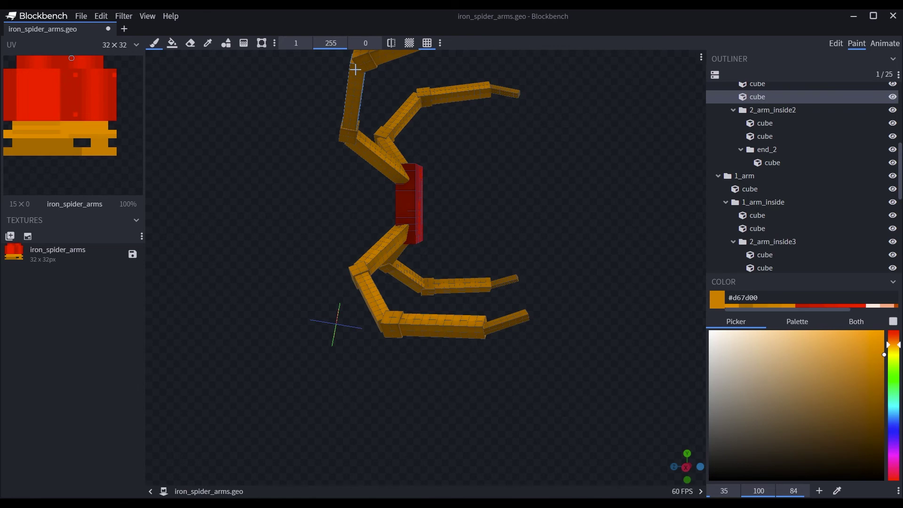
left_click_drag(352, 97, 347, 126)
Step: Switch to Edit mode, clear the selection, and examine the streaked arms without the pixel grid
left_click_drag(521, 180, 646, 203)
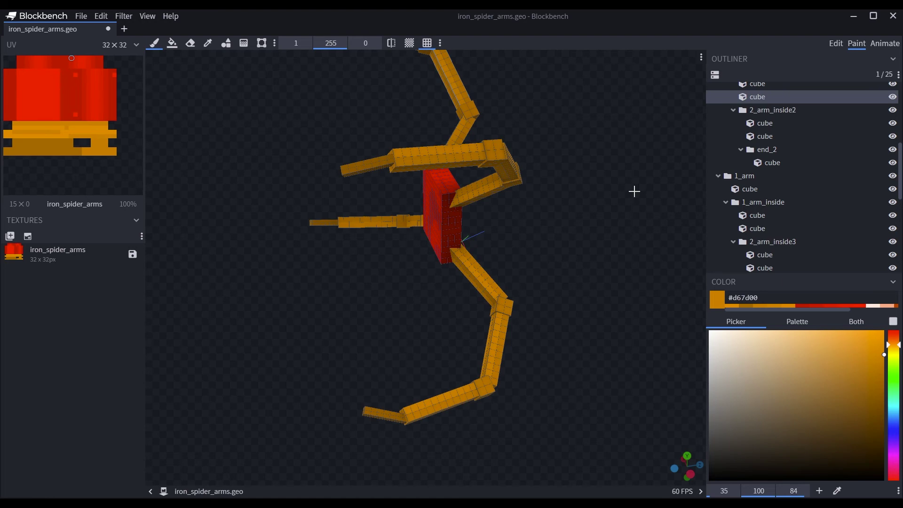
left_click_drag(595, 249, 540, 287)
left_click(836, 43)
scroll(782, 427, "down", 3)
left_click(783, 428)
left_click_drag(652, 211, 456, 291)
Step: Sample red #f50000 from the plate's top face in Paint mode and fill the plate's large front face with it
left_click(856, 43)
left_click(208, 43)
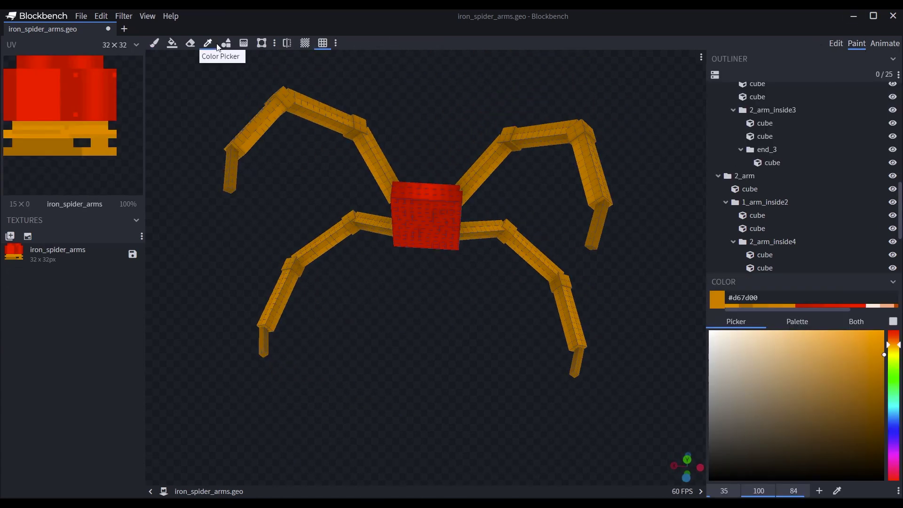
left_click(426, 190)
left_click(172, 43)
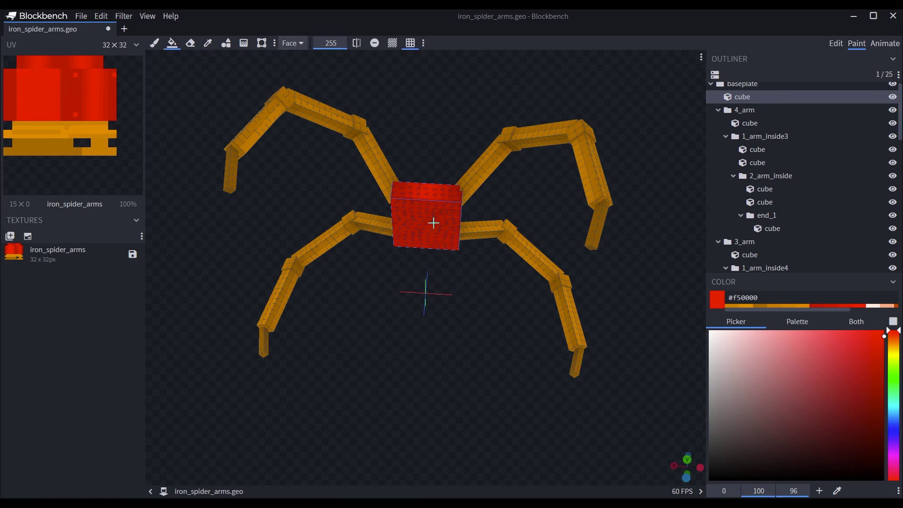
Step: Examine the refilled plate and the arms from another angle in Edit mode with nothing selected
left_click(835, 43)
scroll(762, 453, "down", 5)
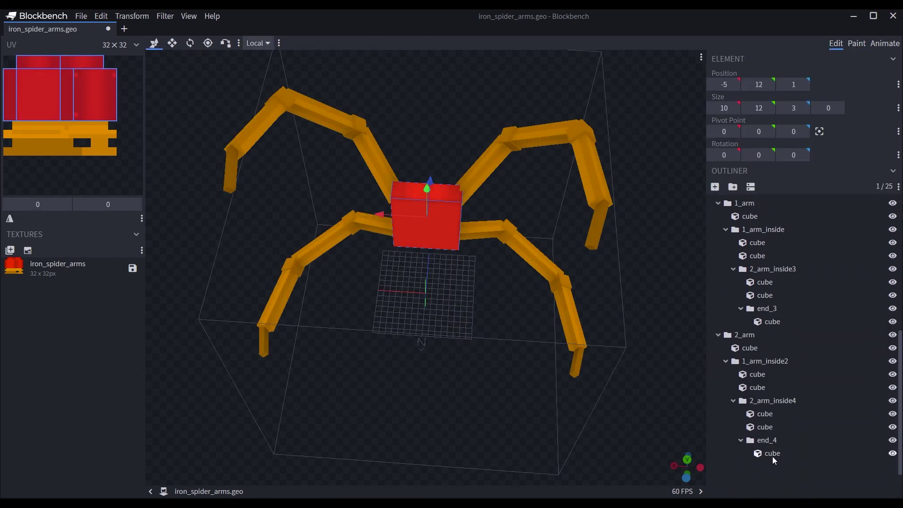
left_click(575, 376)
left_click_drag(574, 375, 783, 81)
Step: Return to Paint mode and restore the recently used orange #d67d00 as the paint color
left_click(856, 43)
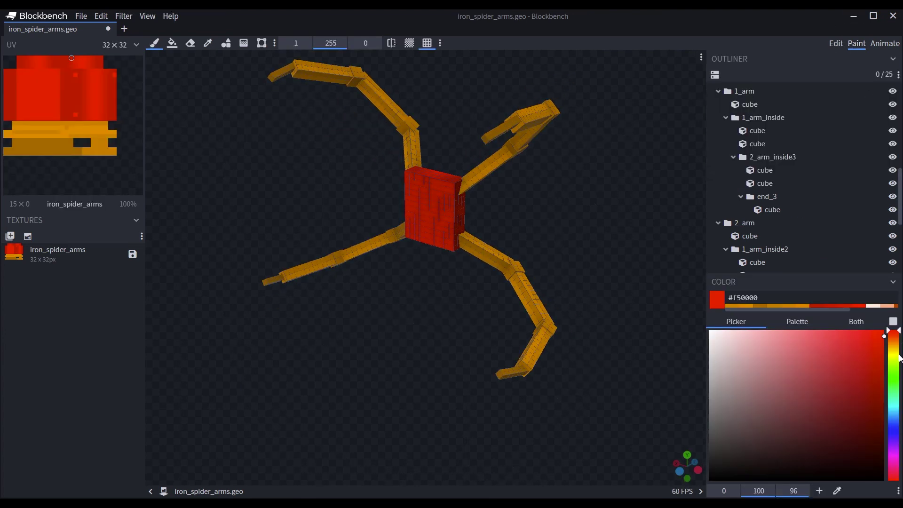
left_click(727, 305)
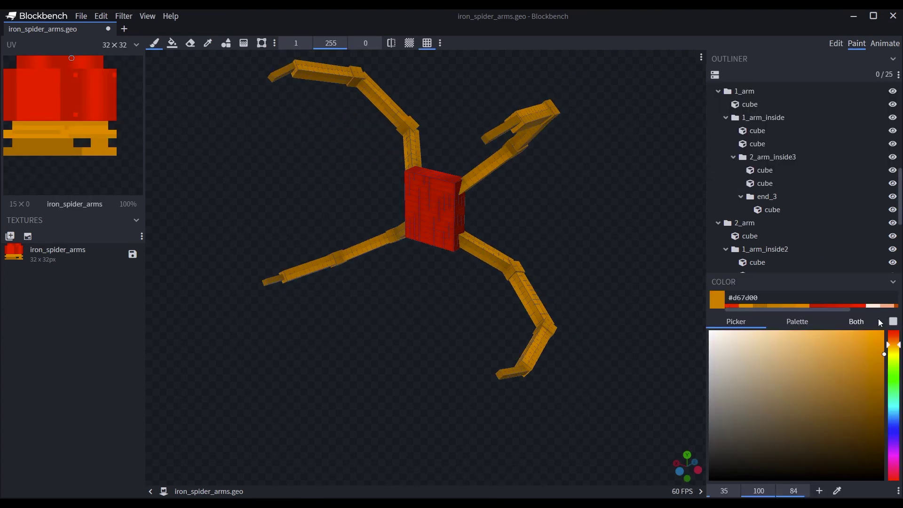
Step: Darken the orange paint color to brown #834c00 and fill a side face of the end_3 arm tip with it
left_click(884, 361)
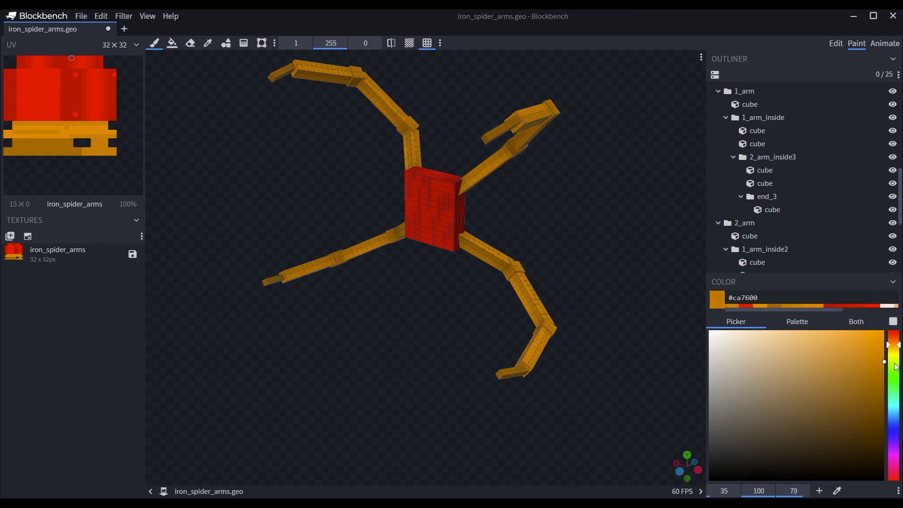
left_click(172, 43)
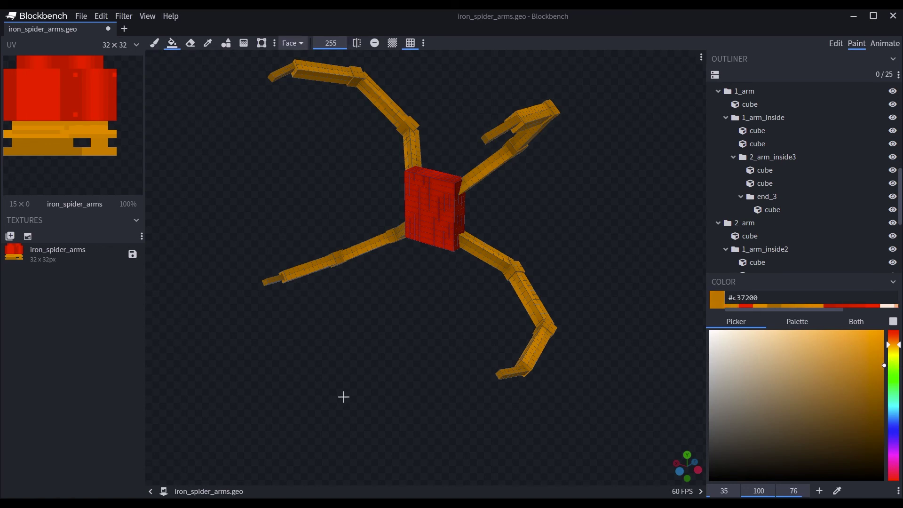
scroll(380, 388, "up", 3)
left_click_drag(343, 397, 535, 377)
left_click(883, 403)
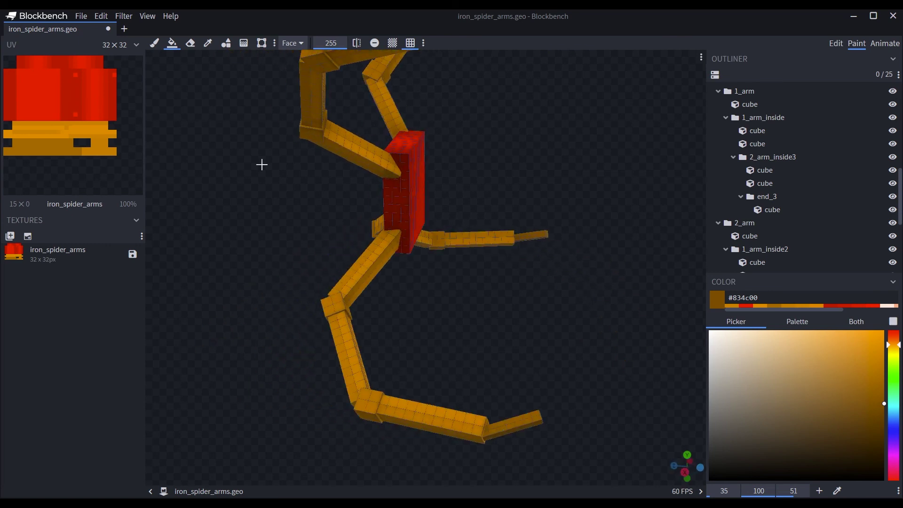
left_click(527, 428)
key("KP_7")
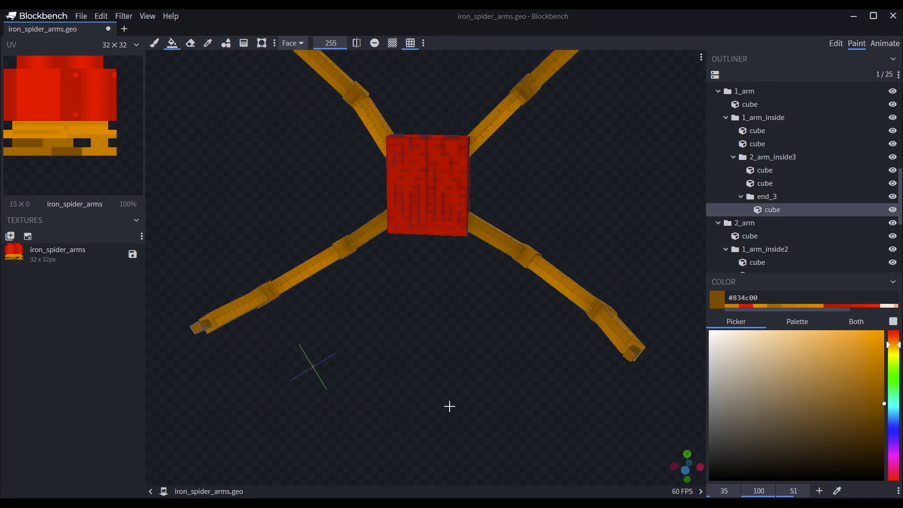
Step: Fill the remaining orange faces of the arm tips with the same brown, and return to Edit mode to inspect the model
left_click(198, 325)
left_click_drag(221, 340, 198, 290)
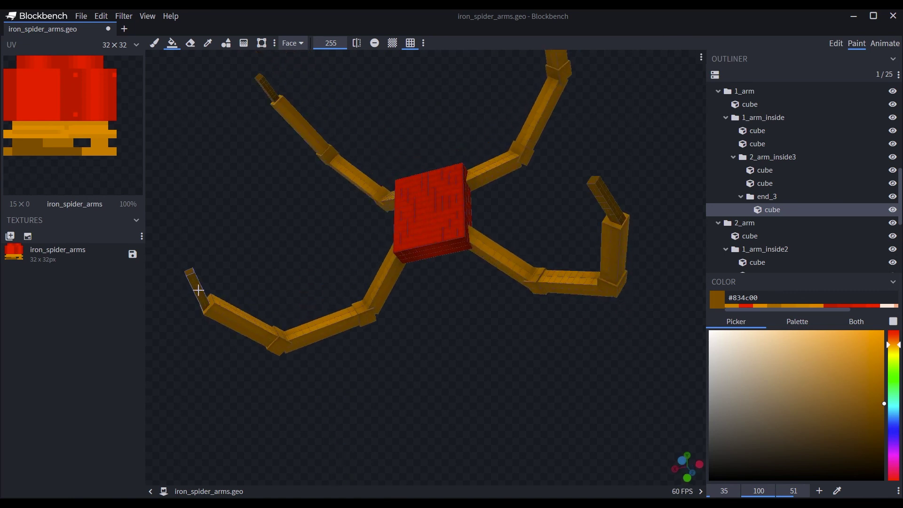
left_click_drag(379, 362, 329, 386)
scroll(848, 229, "down", 4)
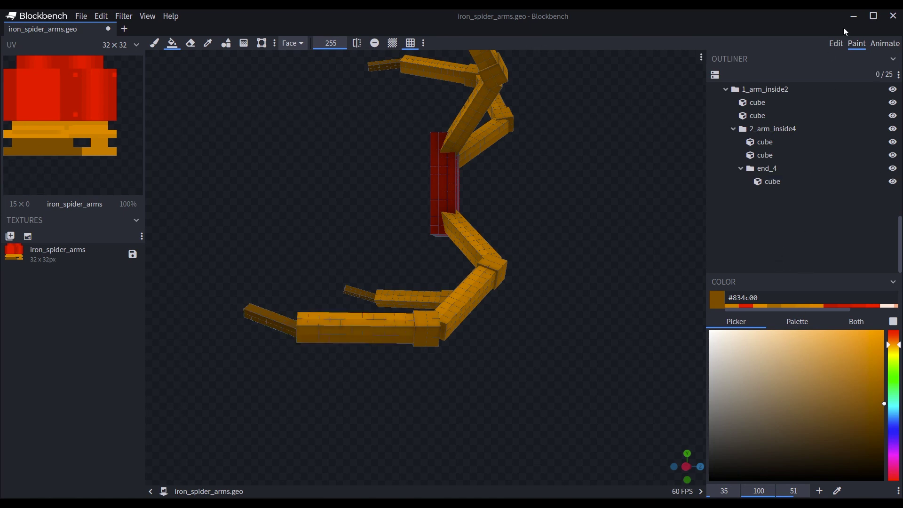
left_click(835, 43)
left_click_drag(700, 425, 612, 301)
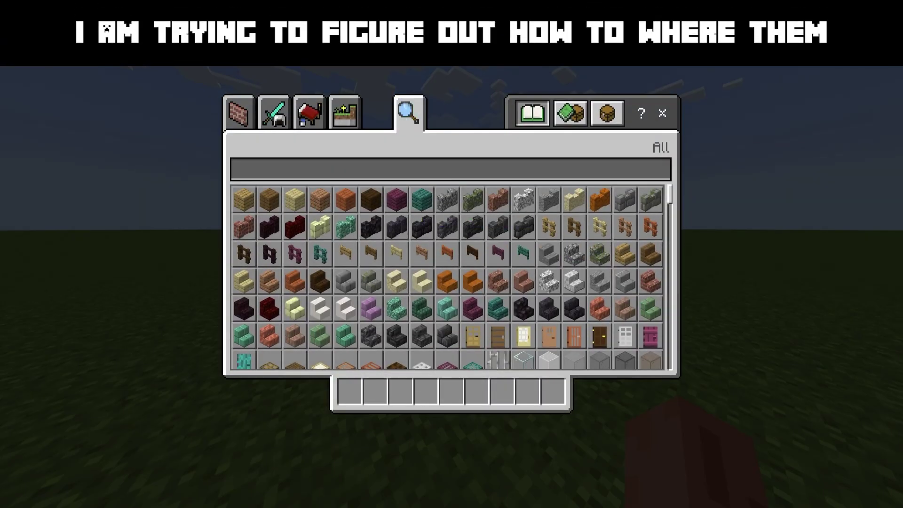
Step: In Minecraft's creative inventory, expand Mob Eggs under Nature and put the Spawn Iron Spiderman Arms egg in the first hotbar slot
left_click(344, 113)
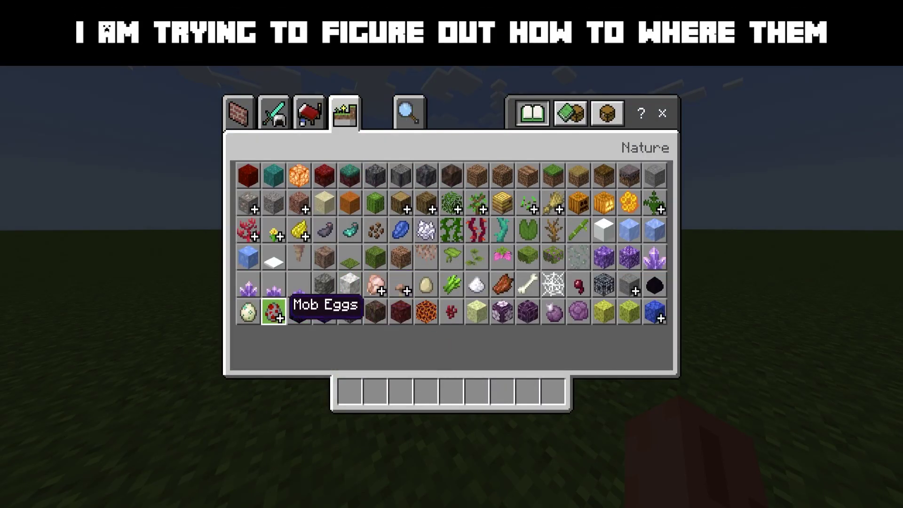
left_click(273, 311)
scroll(541, 336, "down", 3)
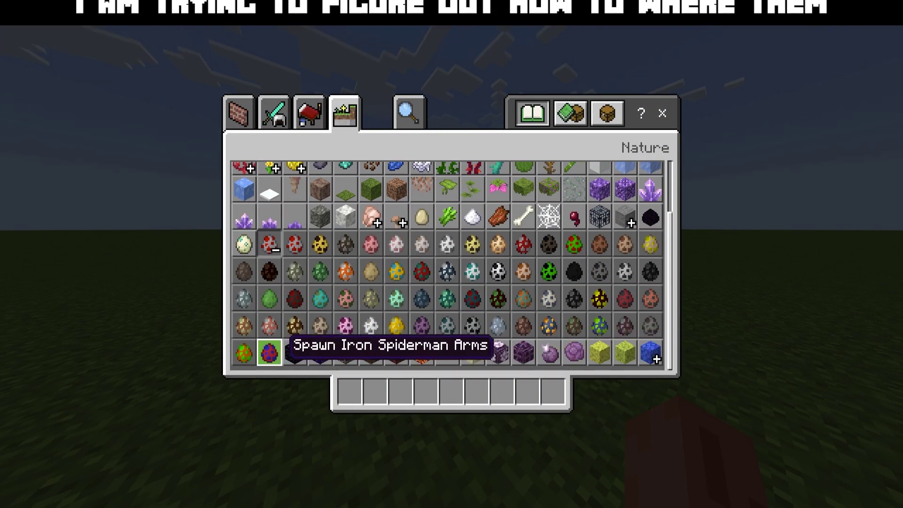
left_click(269, 352)
left_click(350, 392)
key("e")
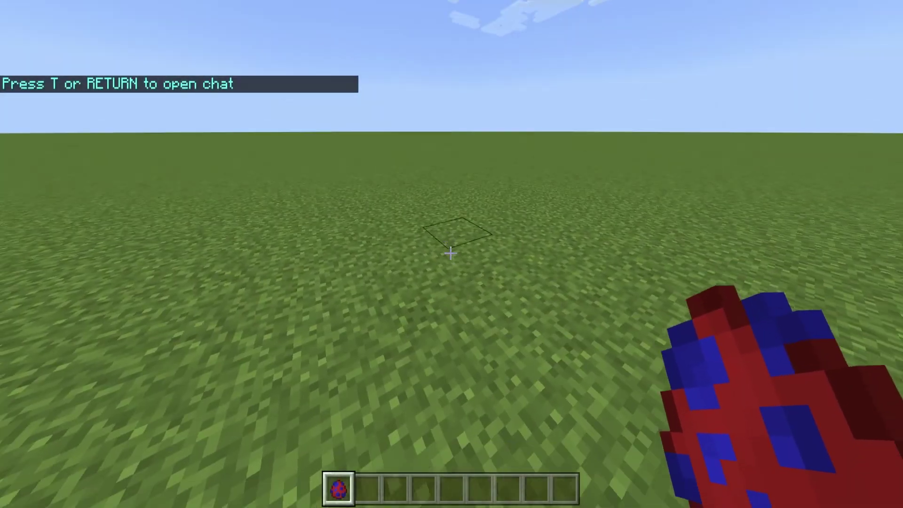
Step: Spawn the Iron Spiderman Arms on the grass, switch to an empty hotbar slot, and view the model from another side
right_click(449, 254)
scroll(450, 253, "down", 3)
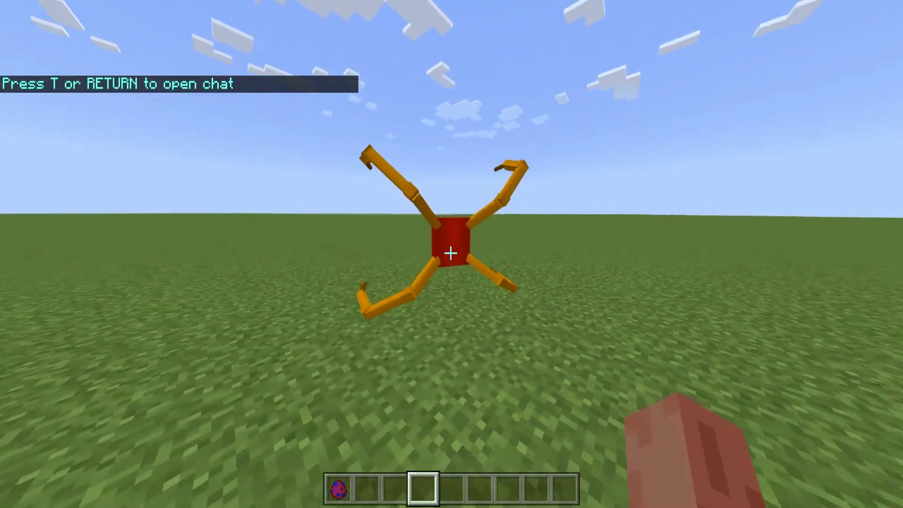
key("a")
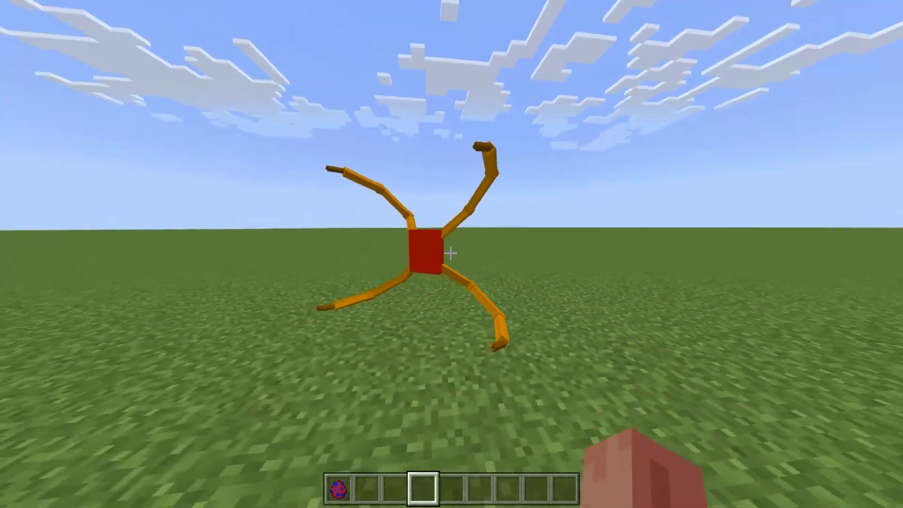